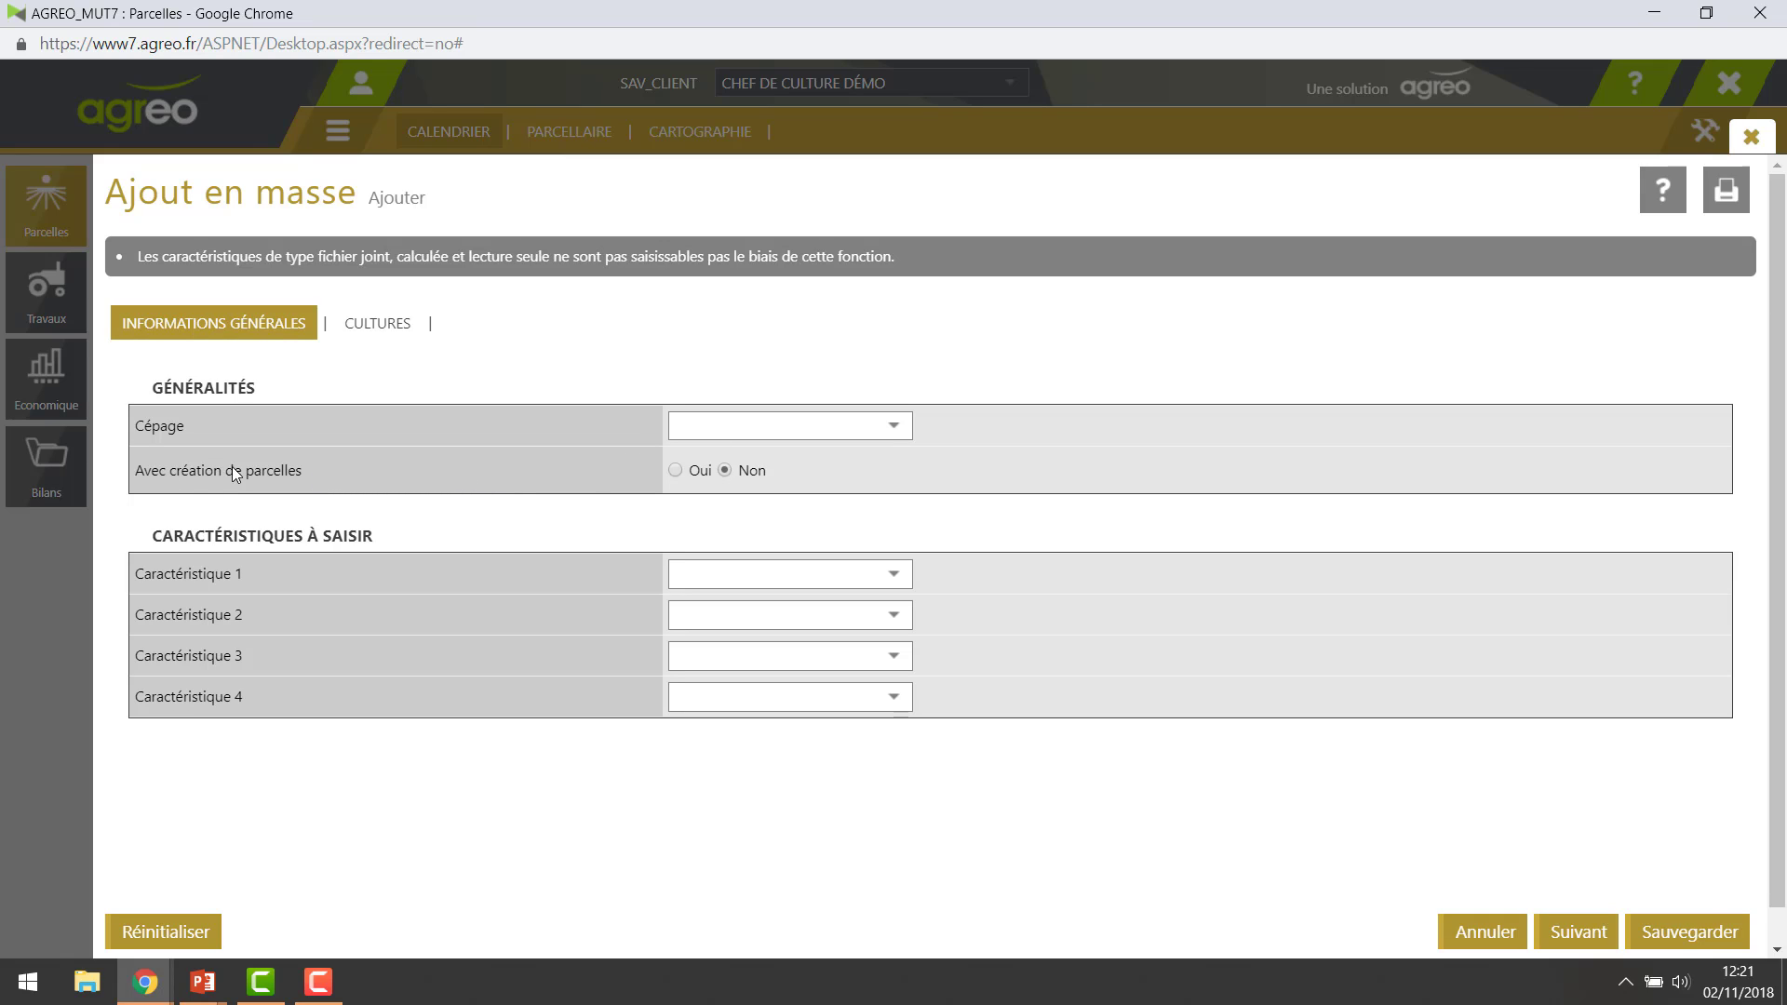
Enable the bulk addition with plot creation and set characteristic 1 to Commune.
left_click(675, 470)
left_click(896, 572)
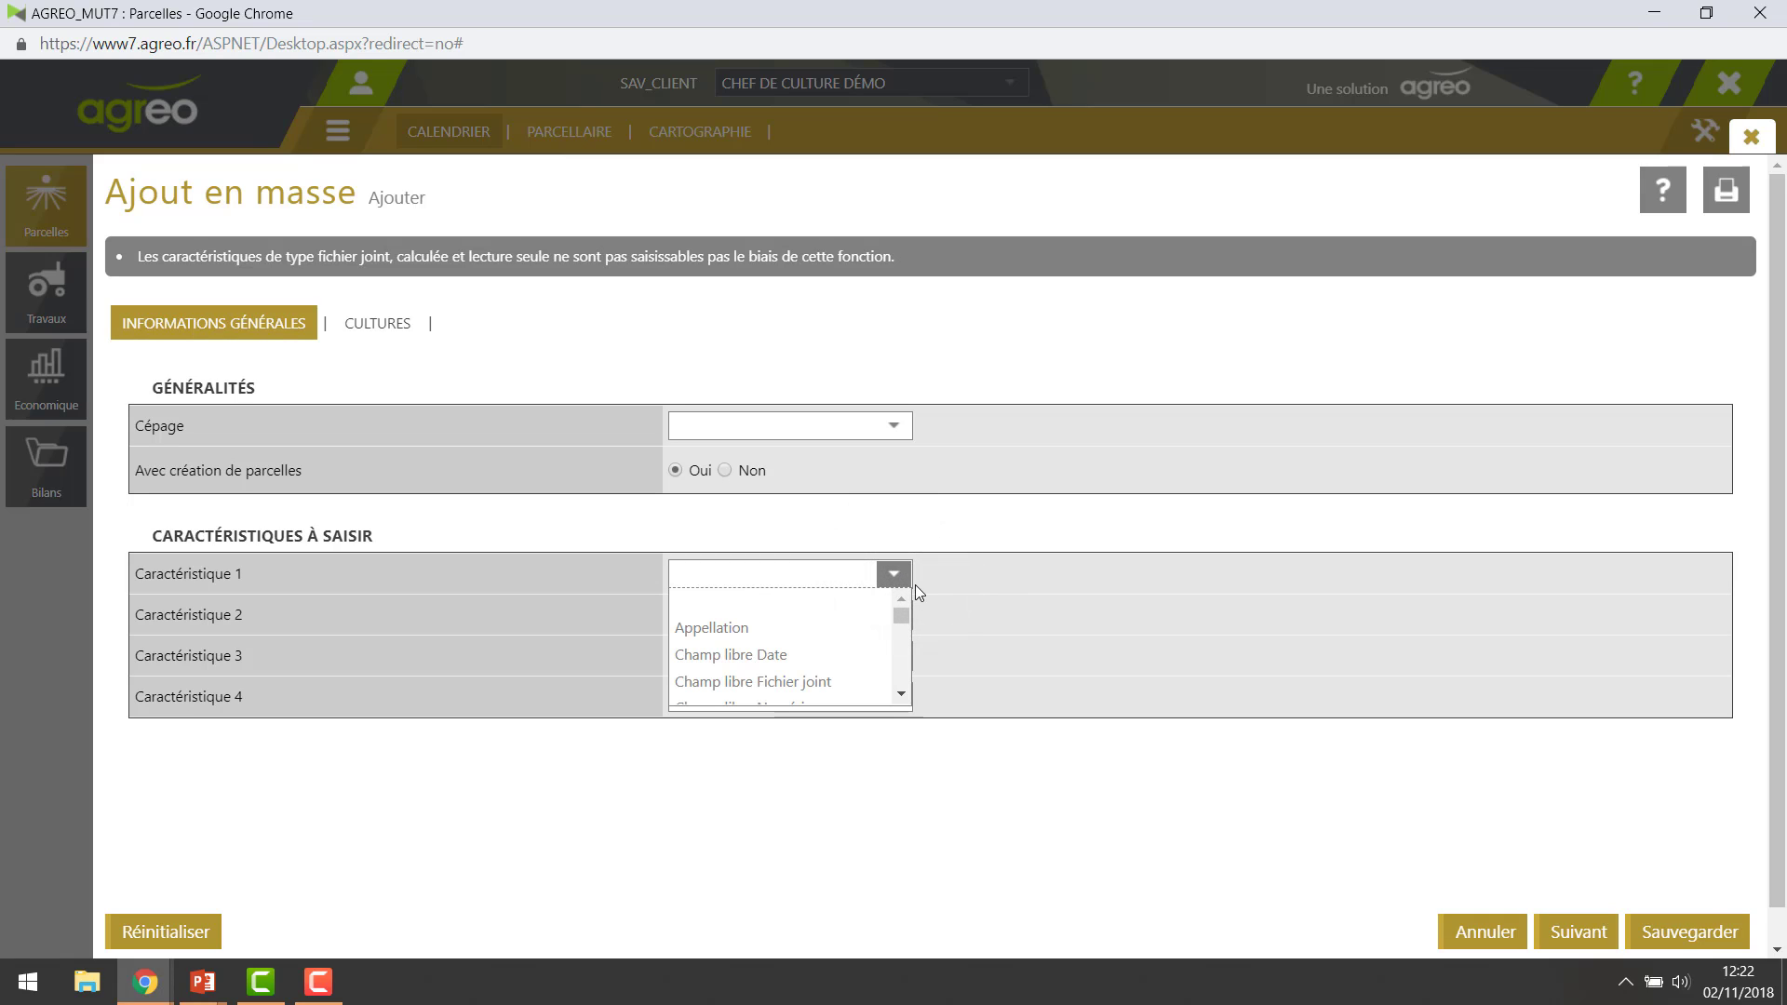
left_click_drag(901, 617, 898, 631)
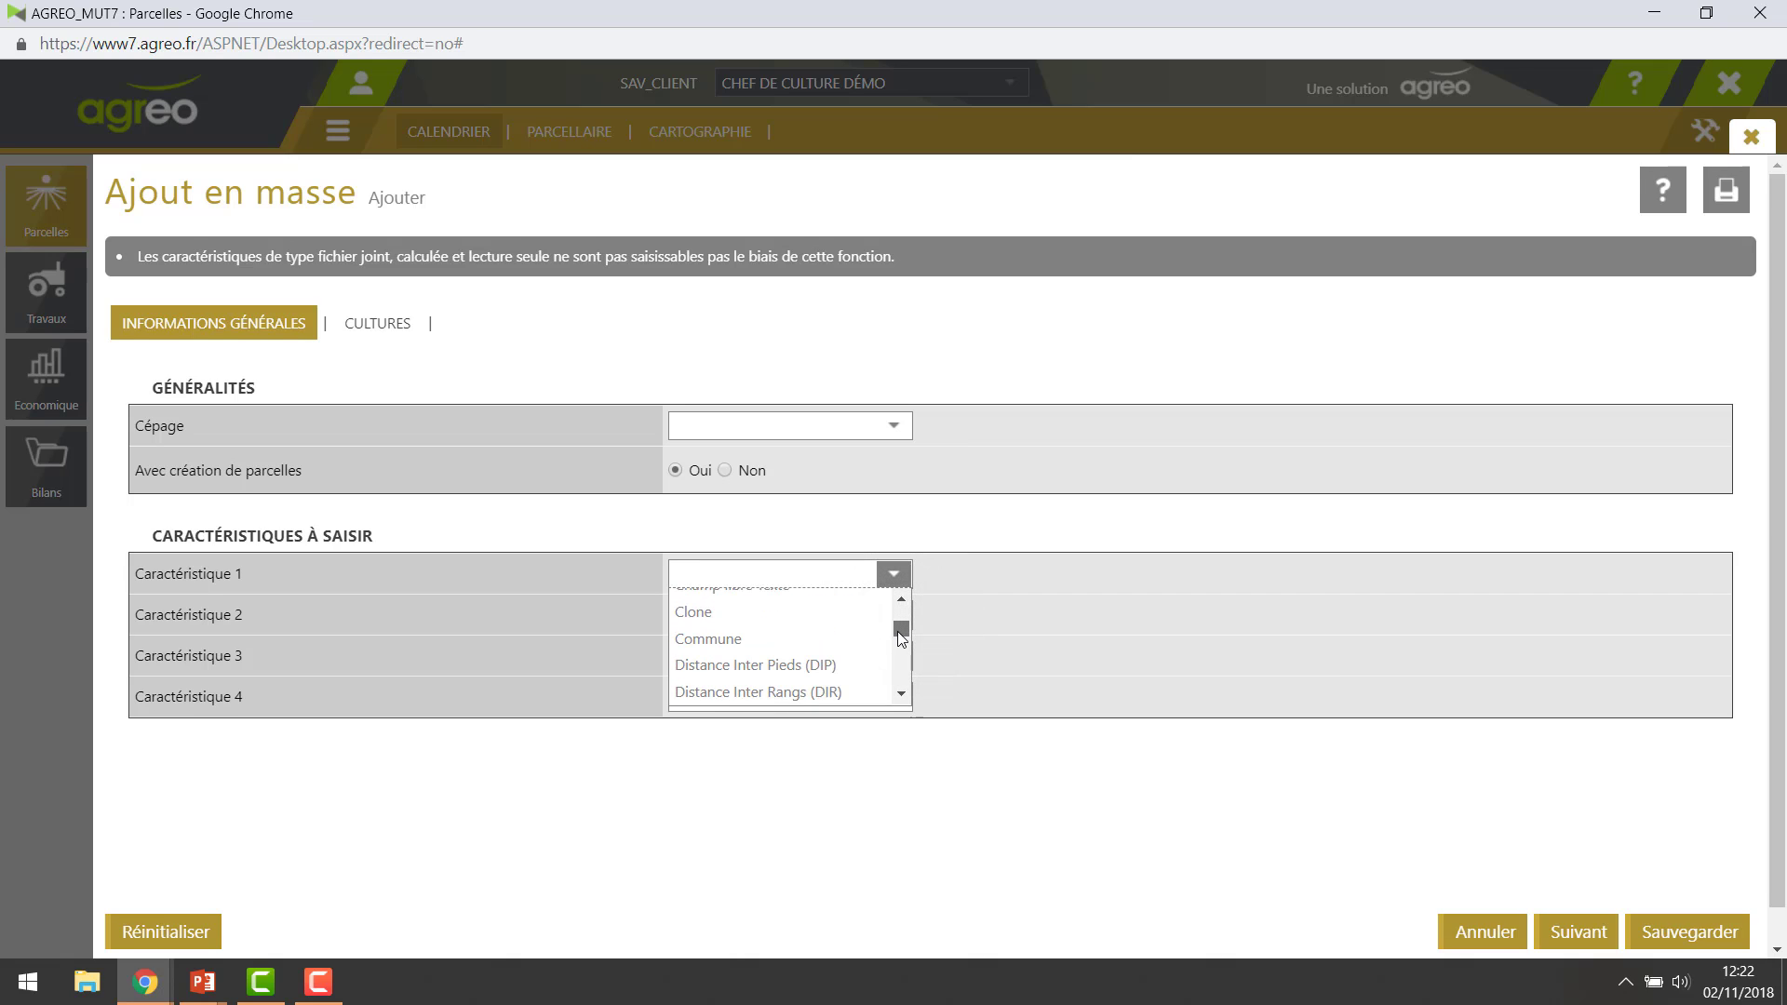
left_click(735, 642)
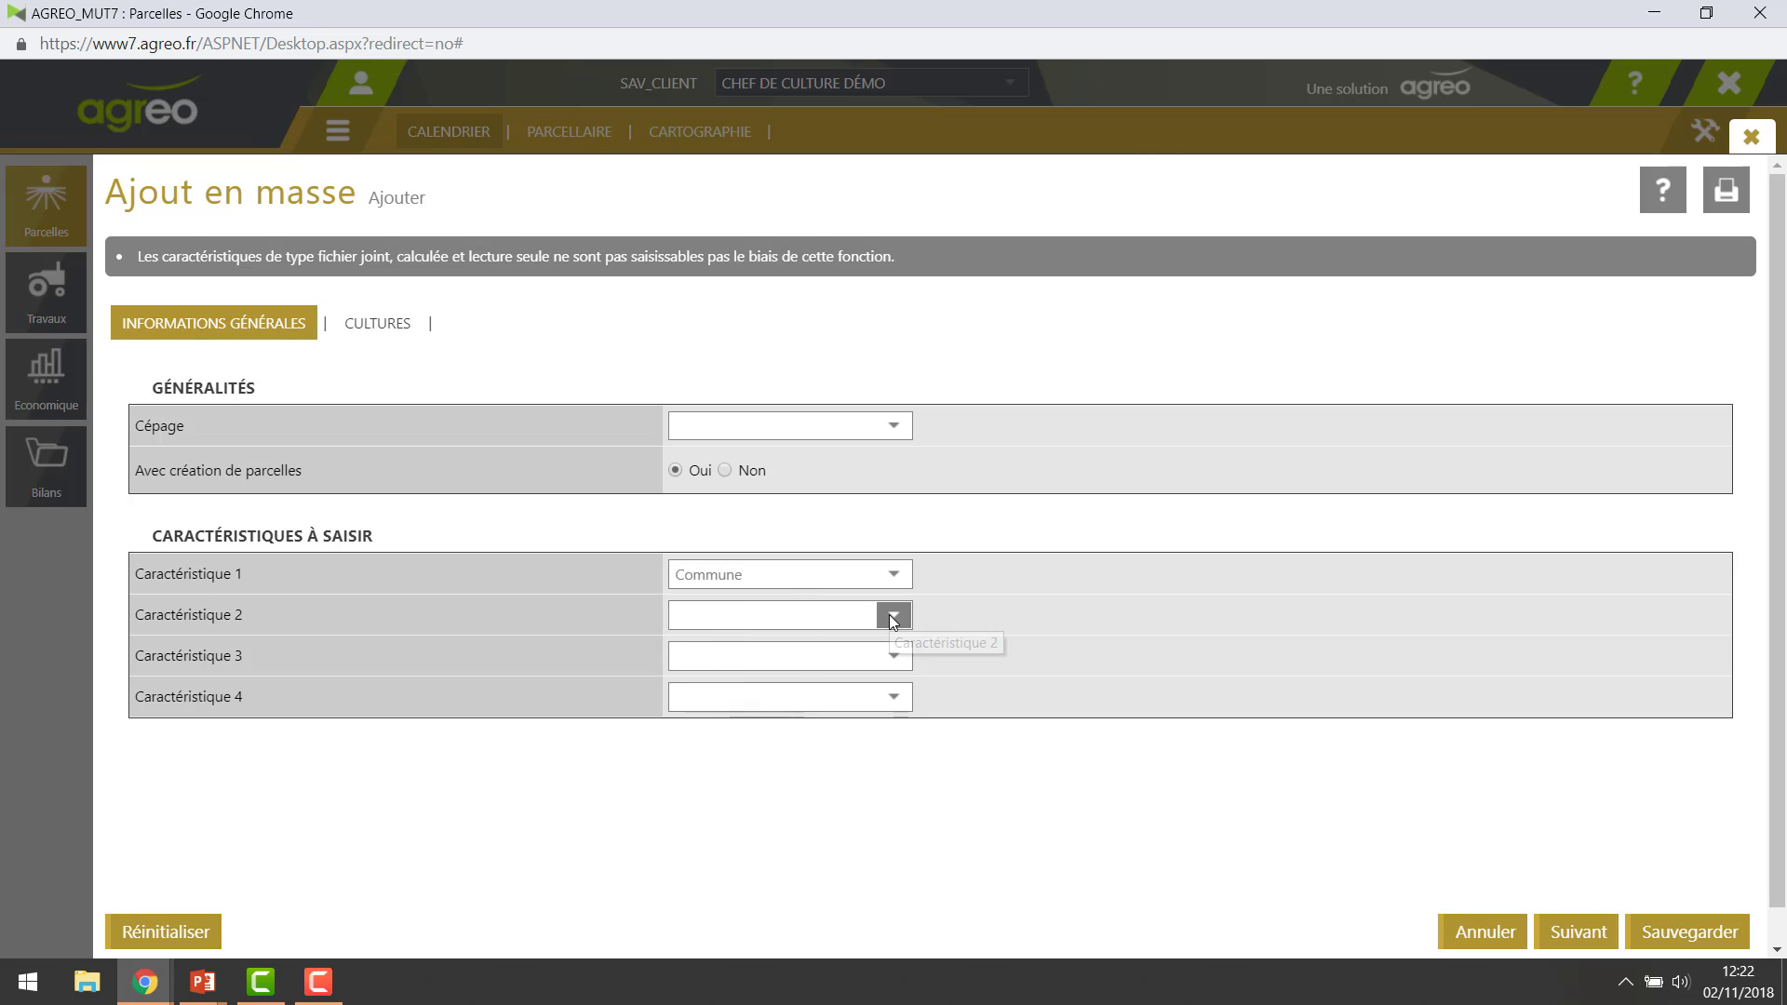
Set characteristic 2 to Distance Inter Pieds (DIP) and characteristic 3 to Distance Inter Rangs (DIR).
left_click(892, 614)
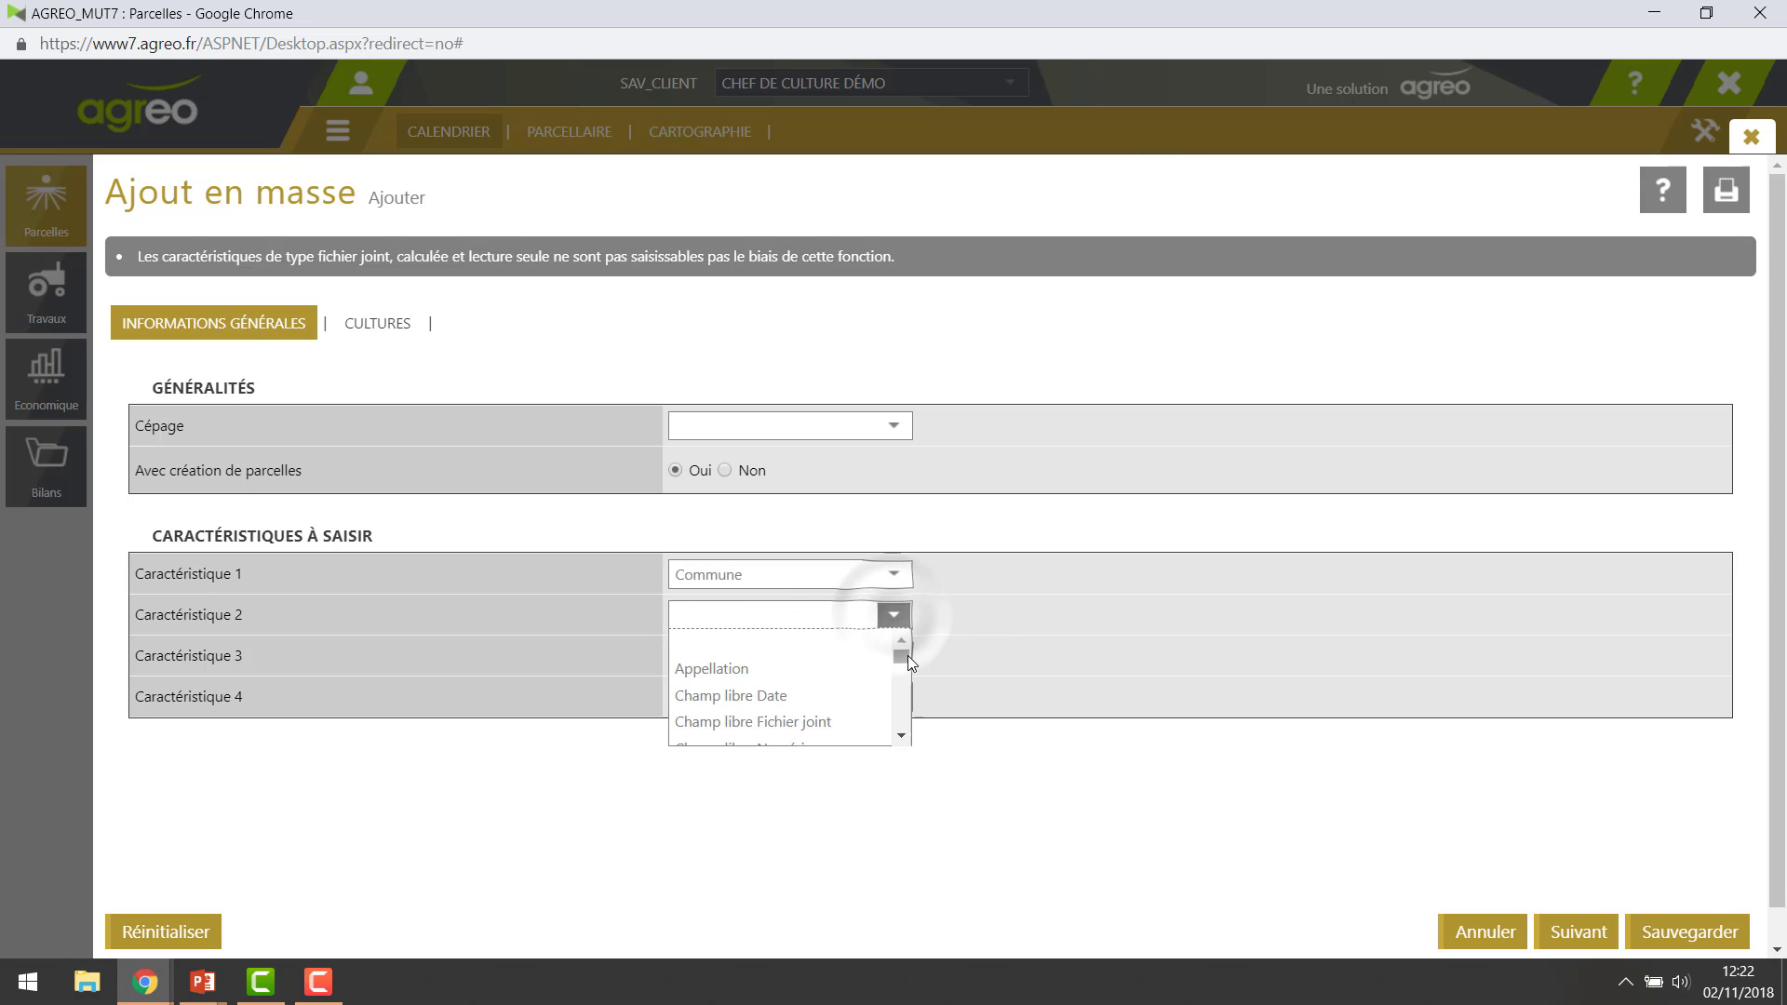
left_click_drag(905, 657, 905, 672)
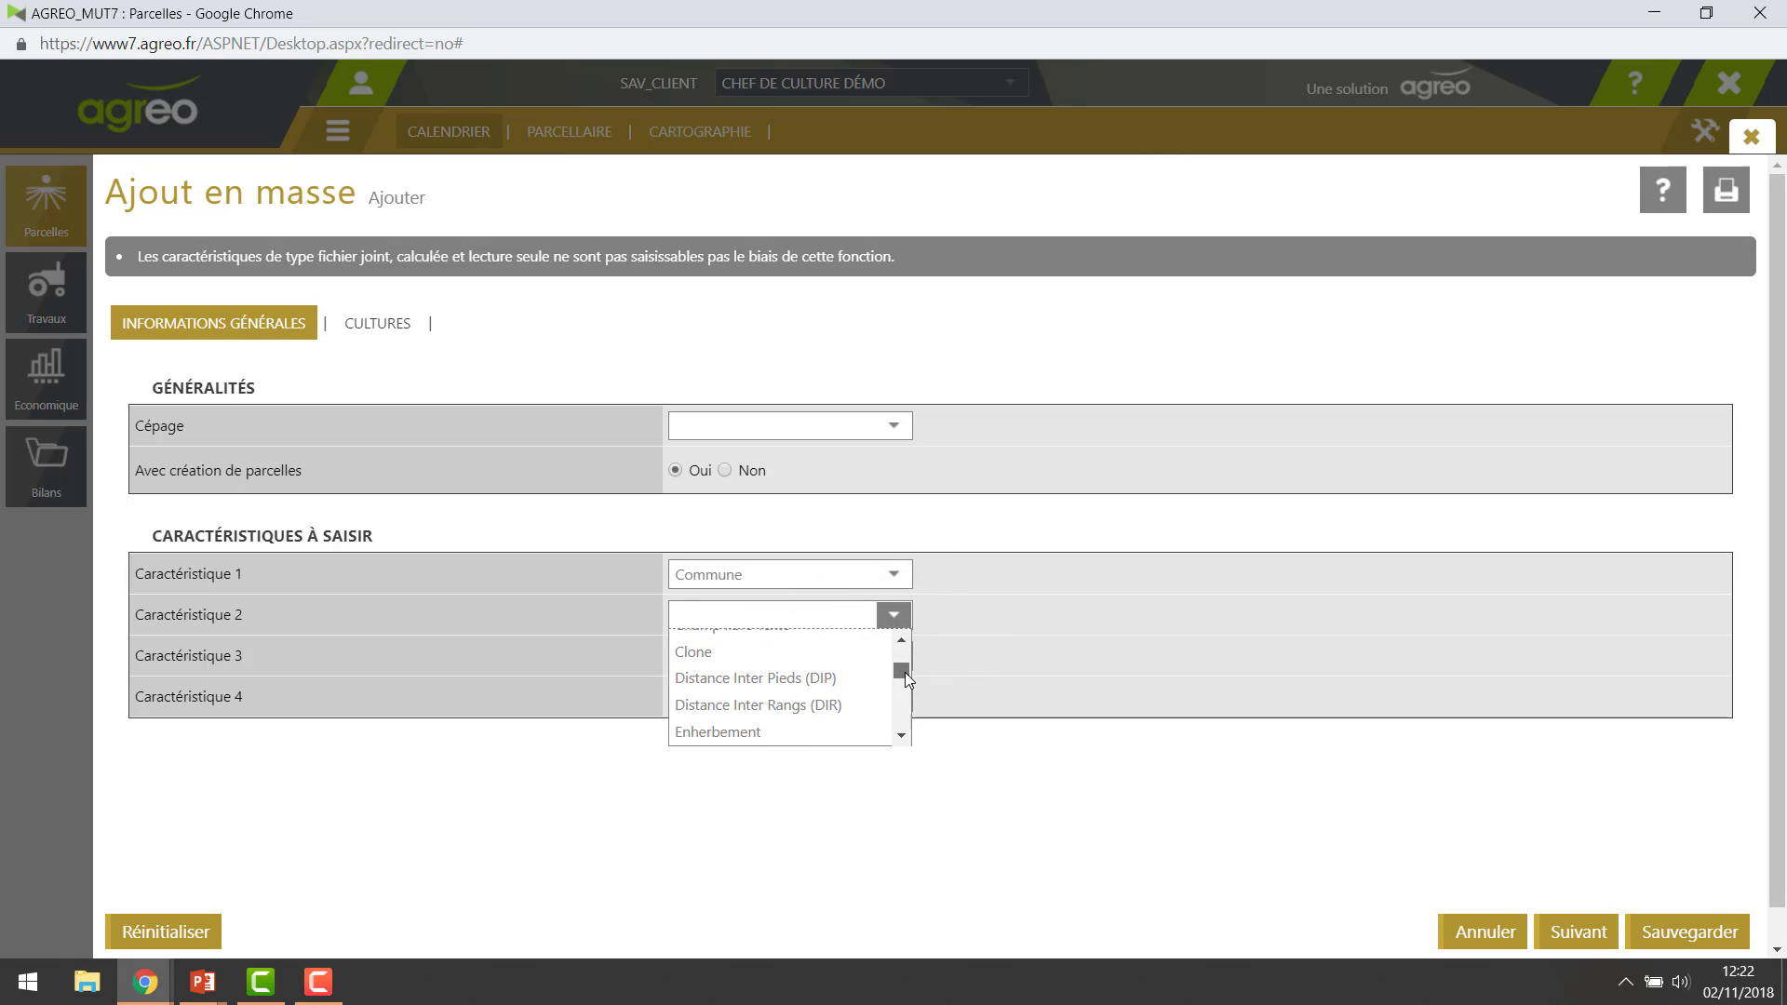
left_click(833, 688)
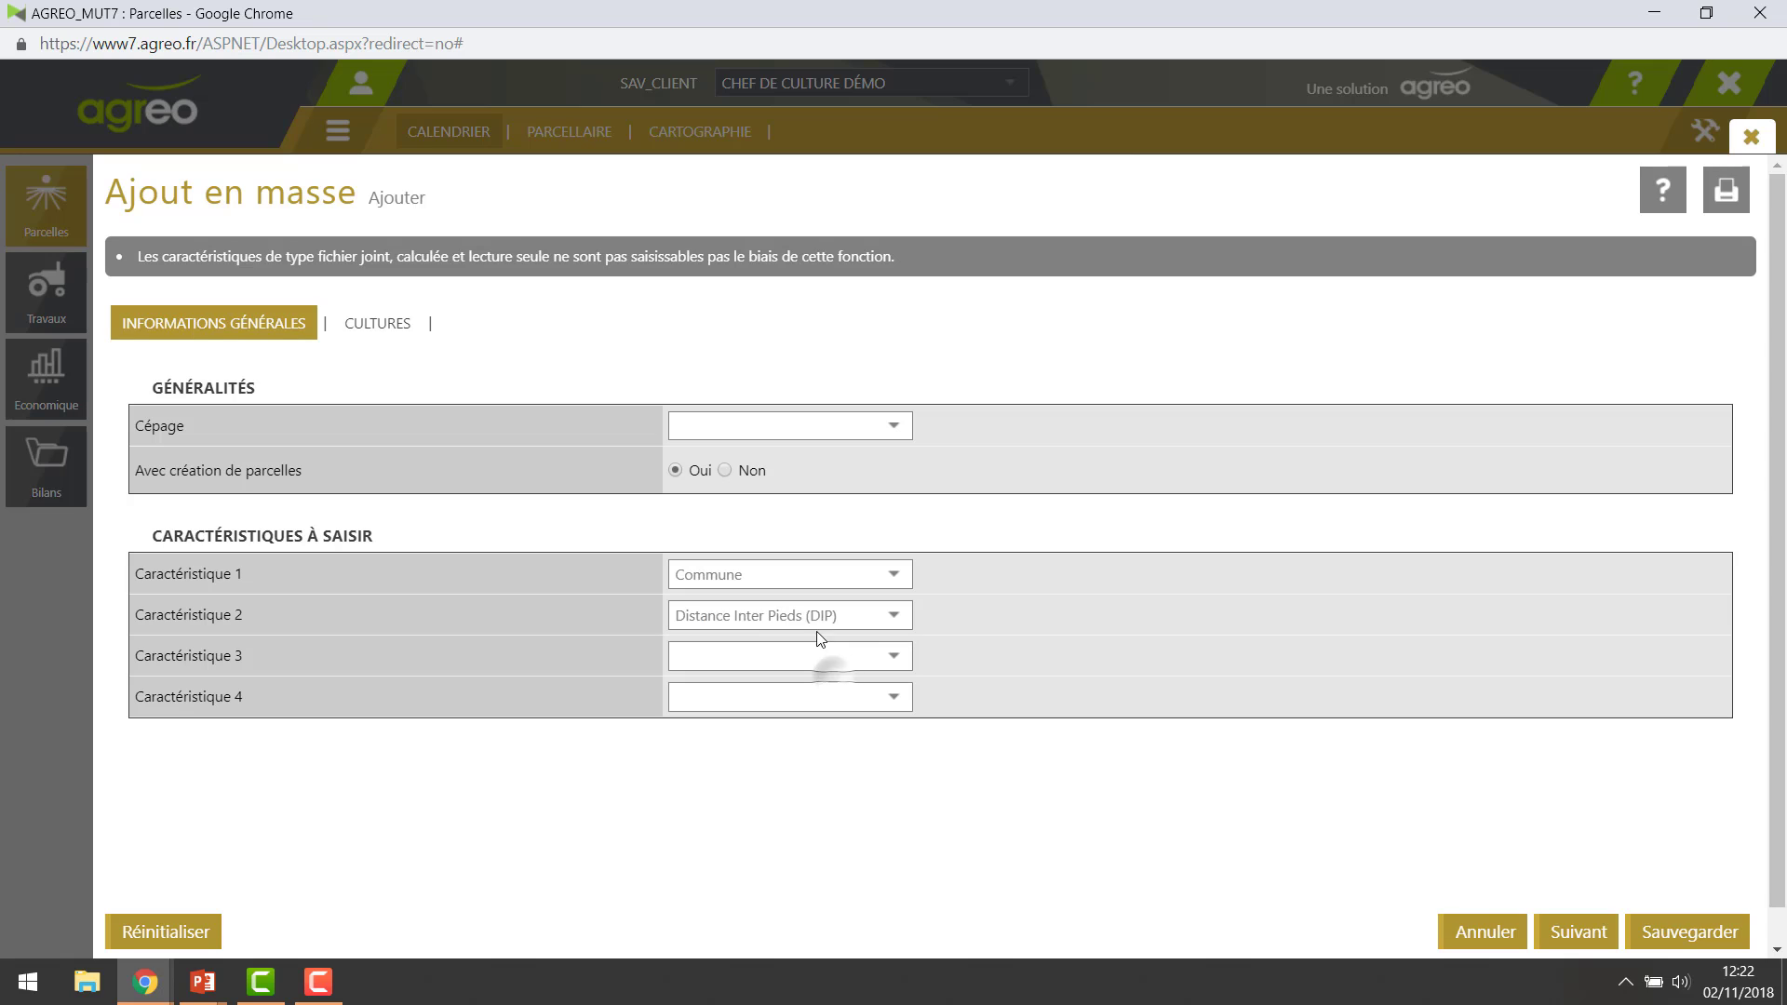
left_click(893, 653)
scroll(903, 775, "down", 2)
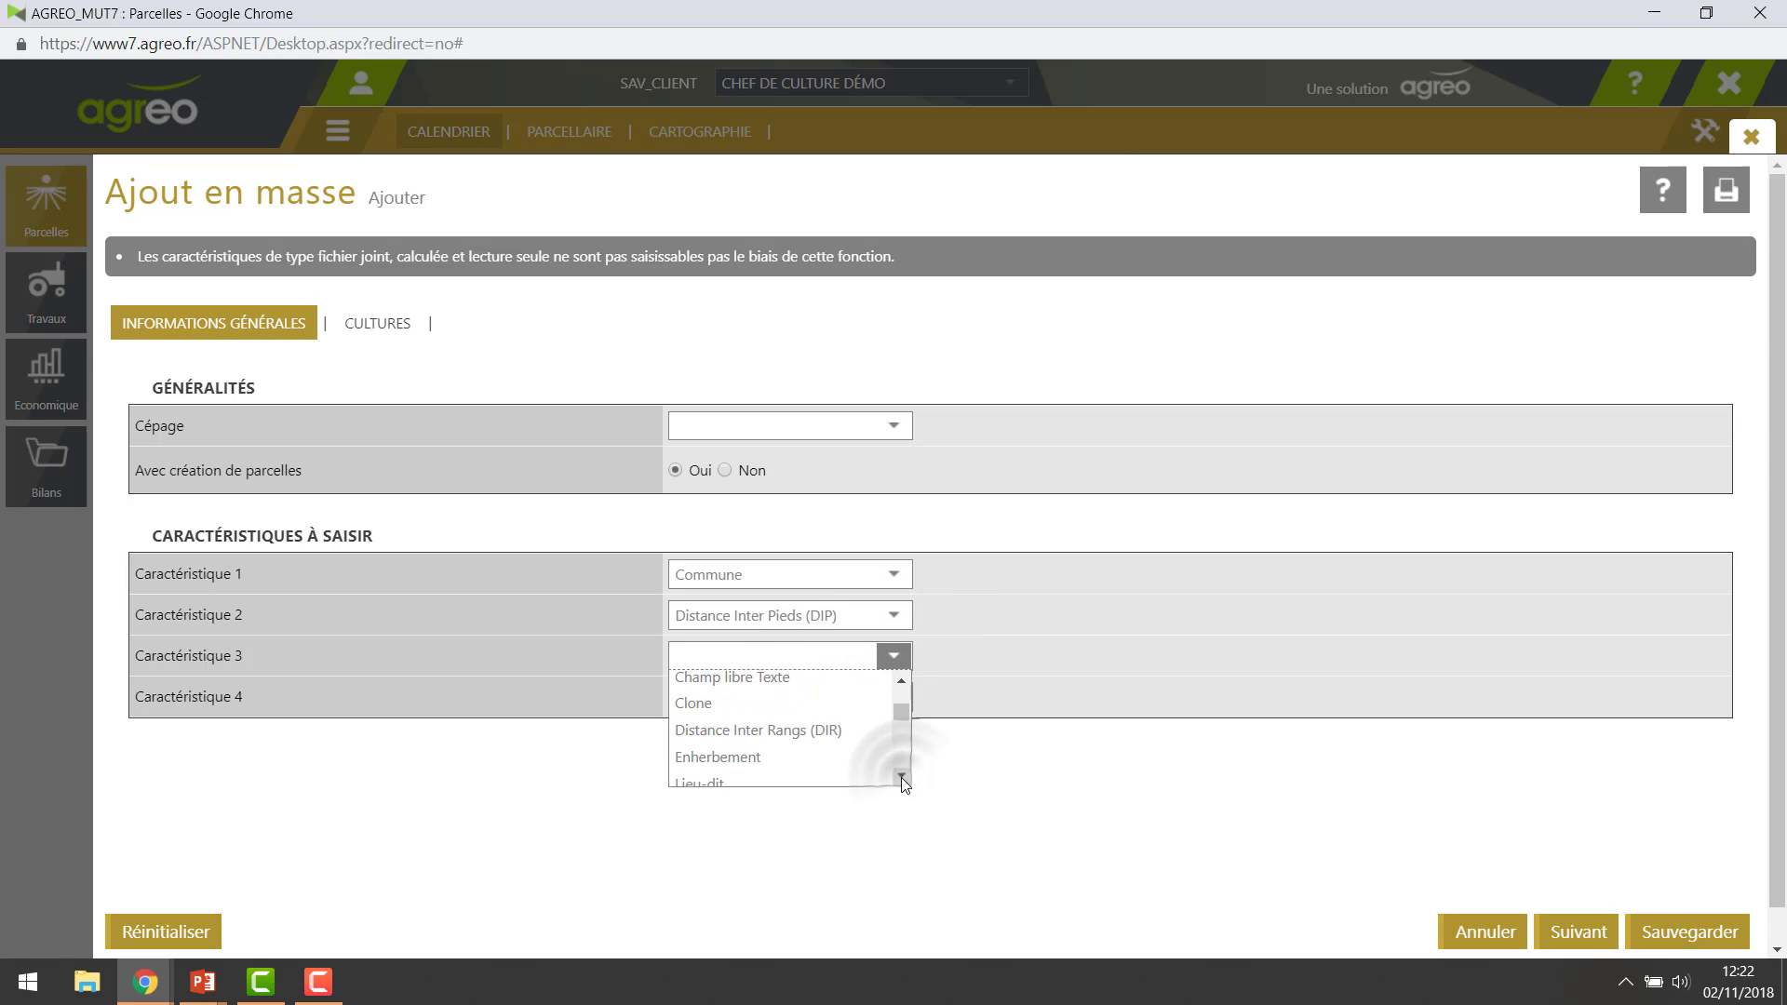
left_click(843, 731)
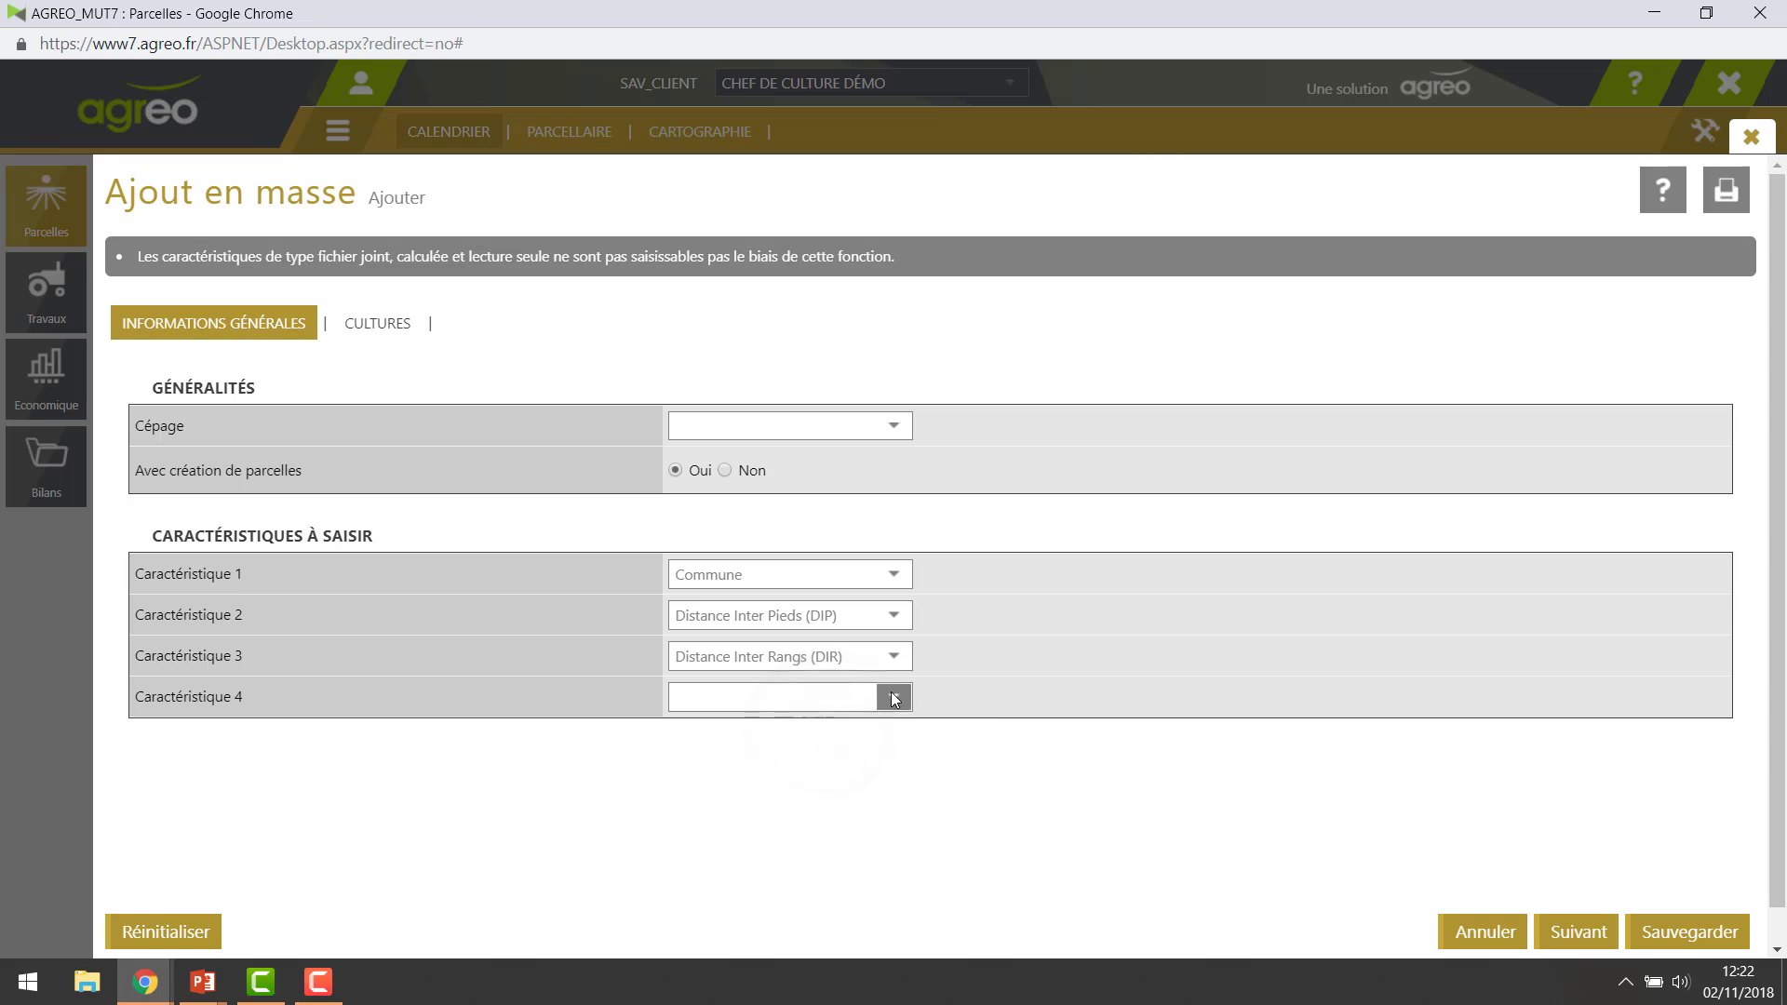
Set characteristic 4 to Lieu-dit and proceed to the crop entry table.
left_click(893, 697)
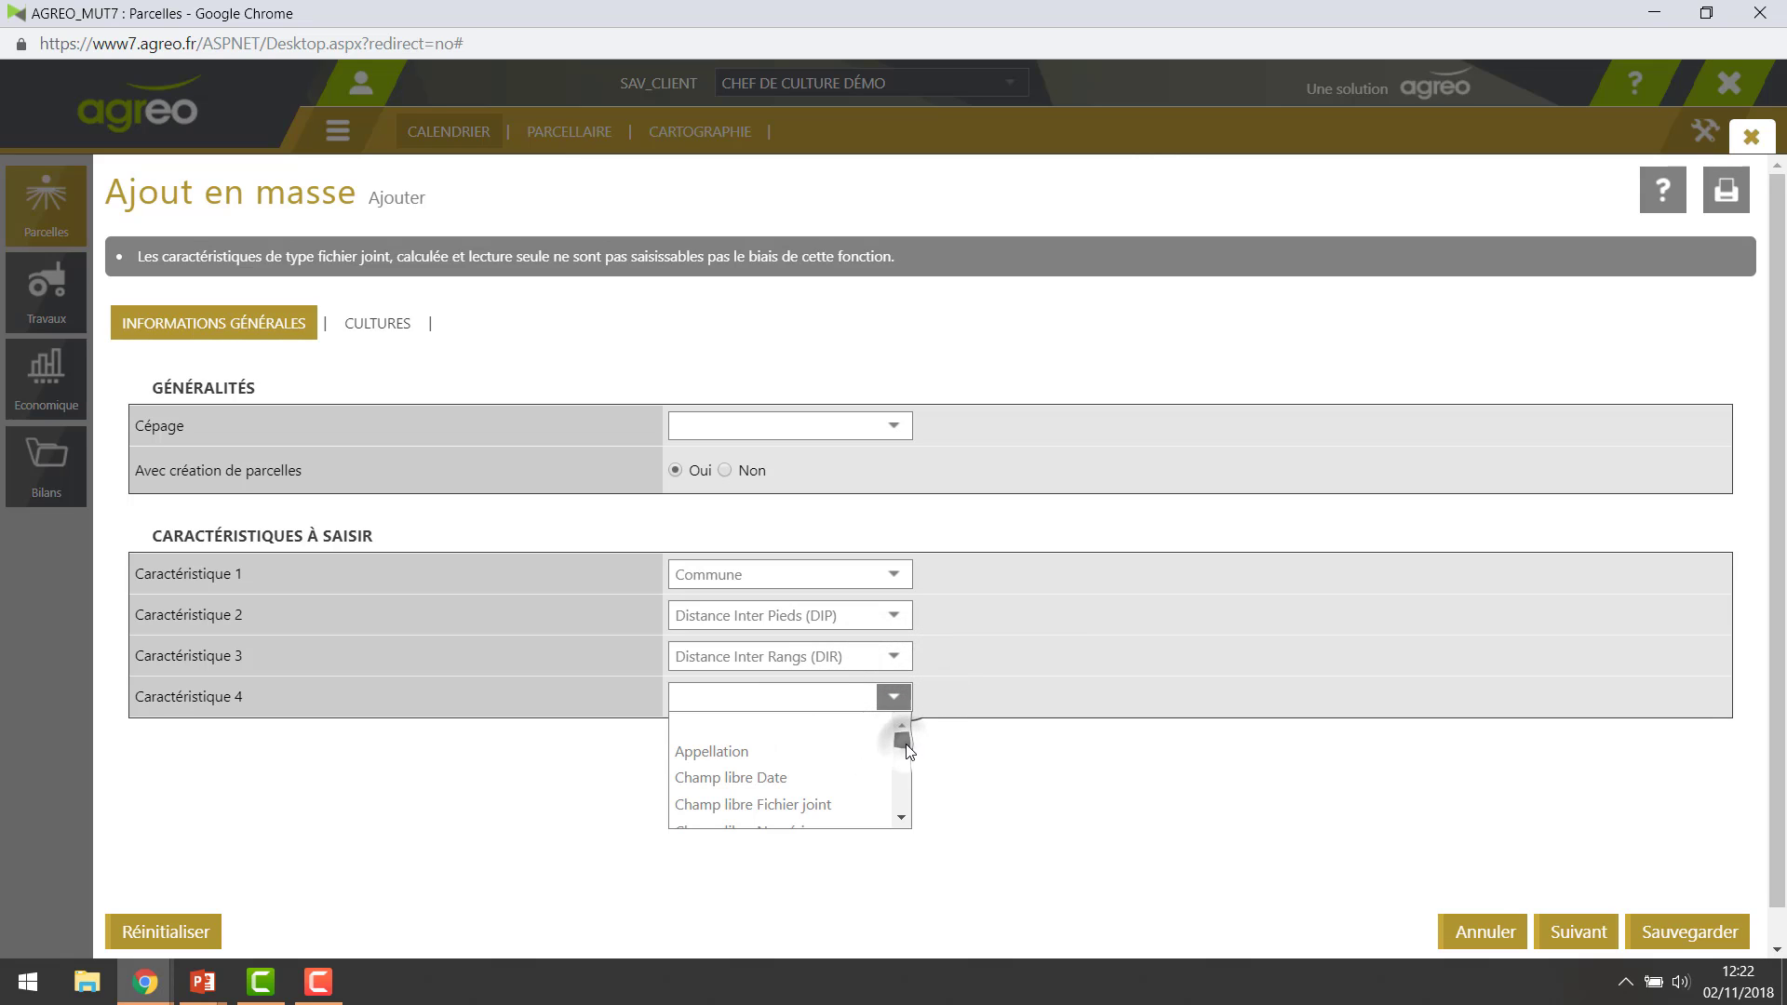
left_click_drag(903, 741, 905, 765)
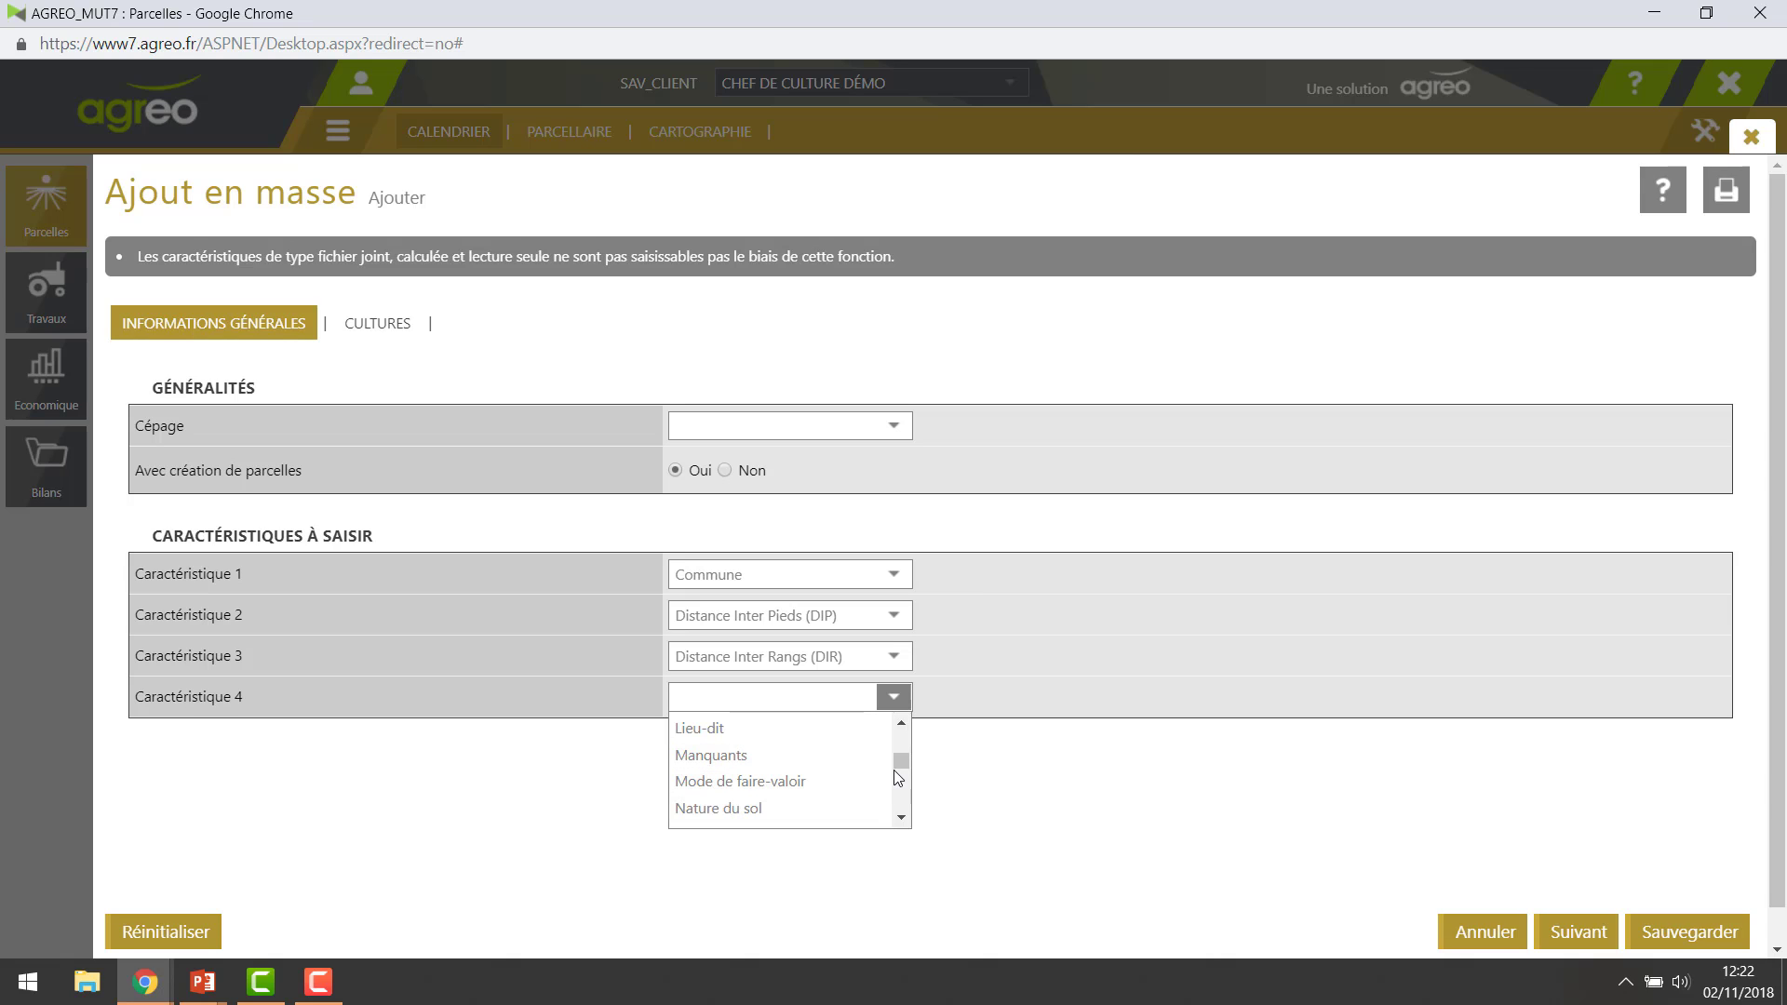
mouse_move(901, 761)
left_mouse_down()
mouse_move(901, 787)
mouse_move(901, 757)
left_mouse_up()
left_click(740, 764)
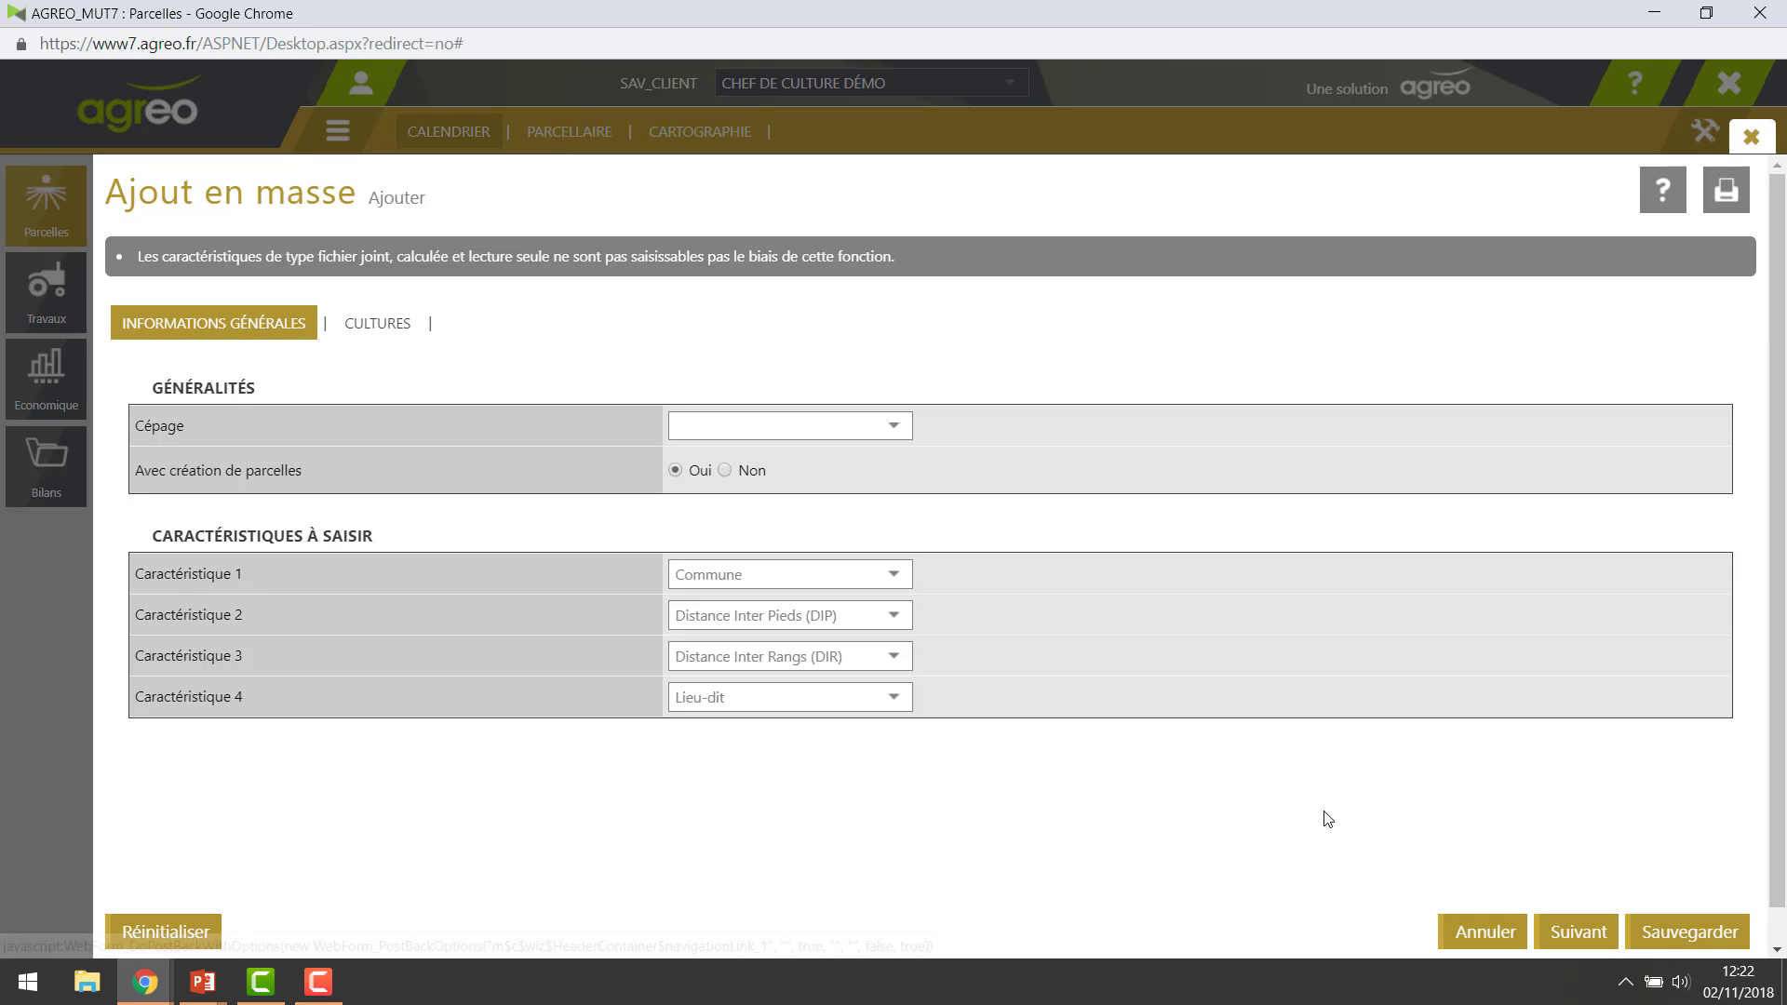
left_click(1580, 935)
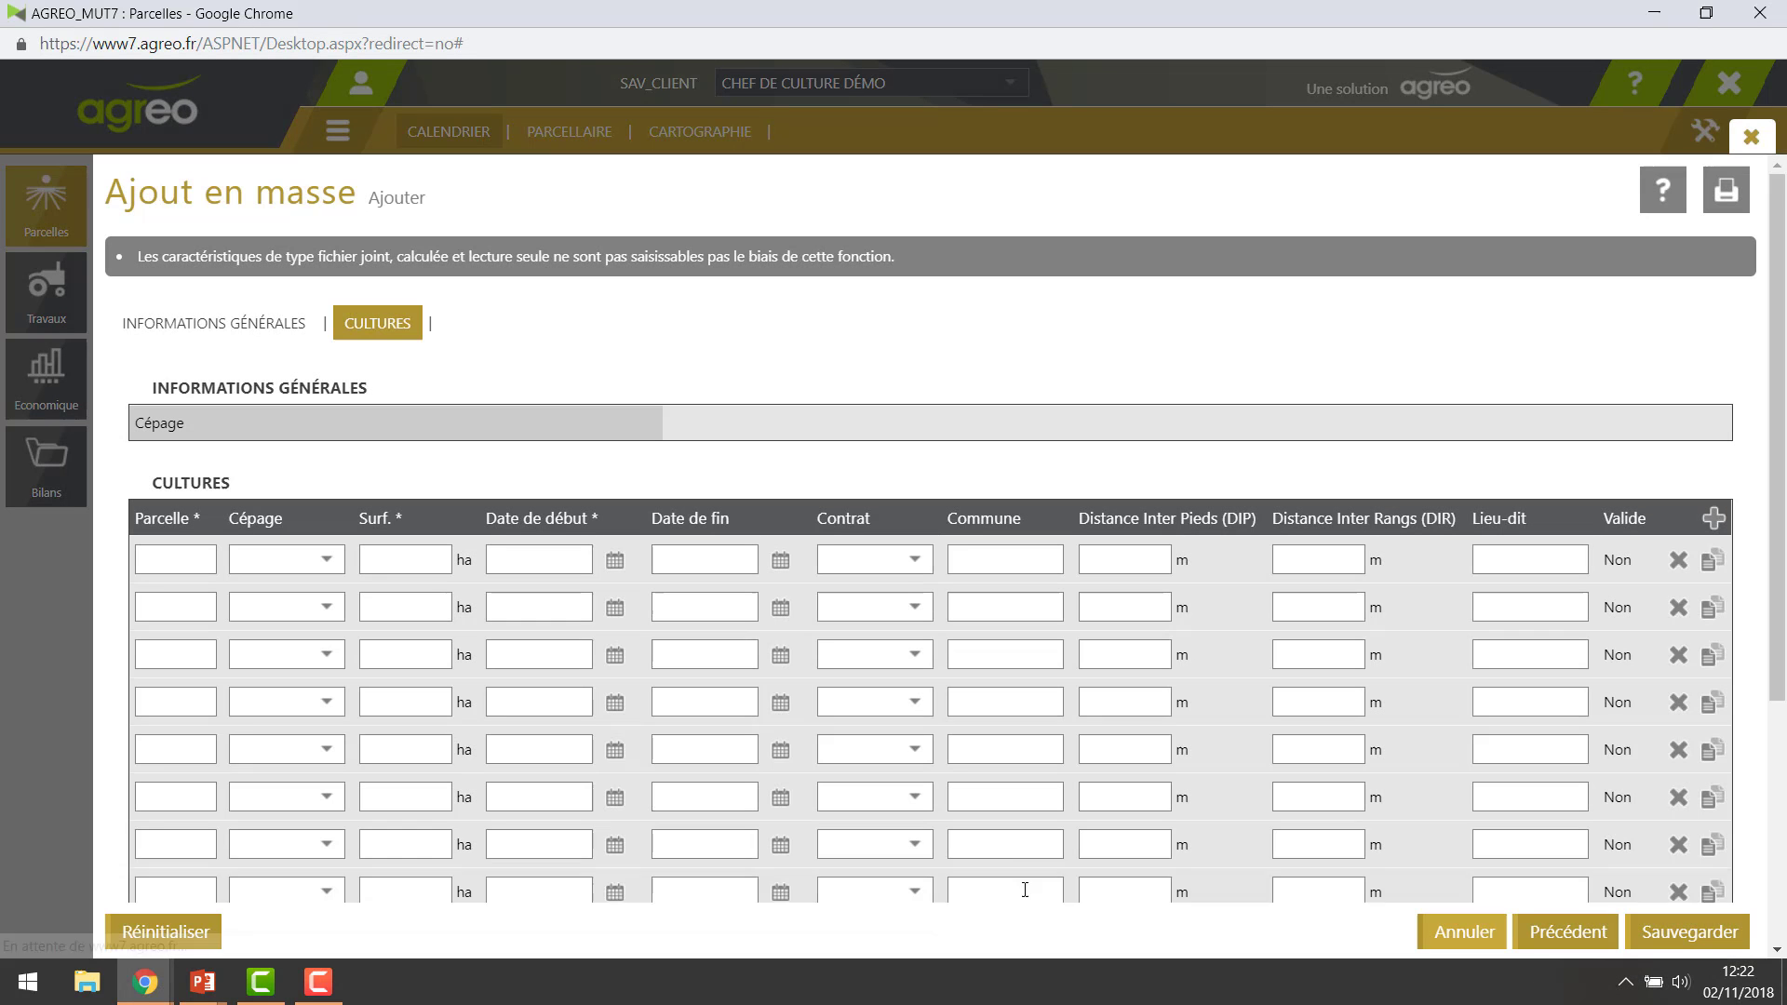
Fill the first crop row with plot Le Bois Joli, variety SYRAH NOIR, area 0,9450 ha and start date 01/02/2018.
scroll(708, 404, "down", 1)
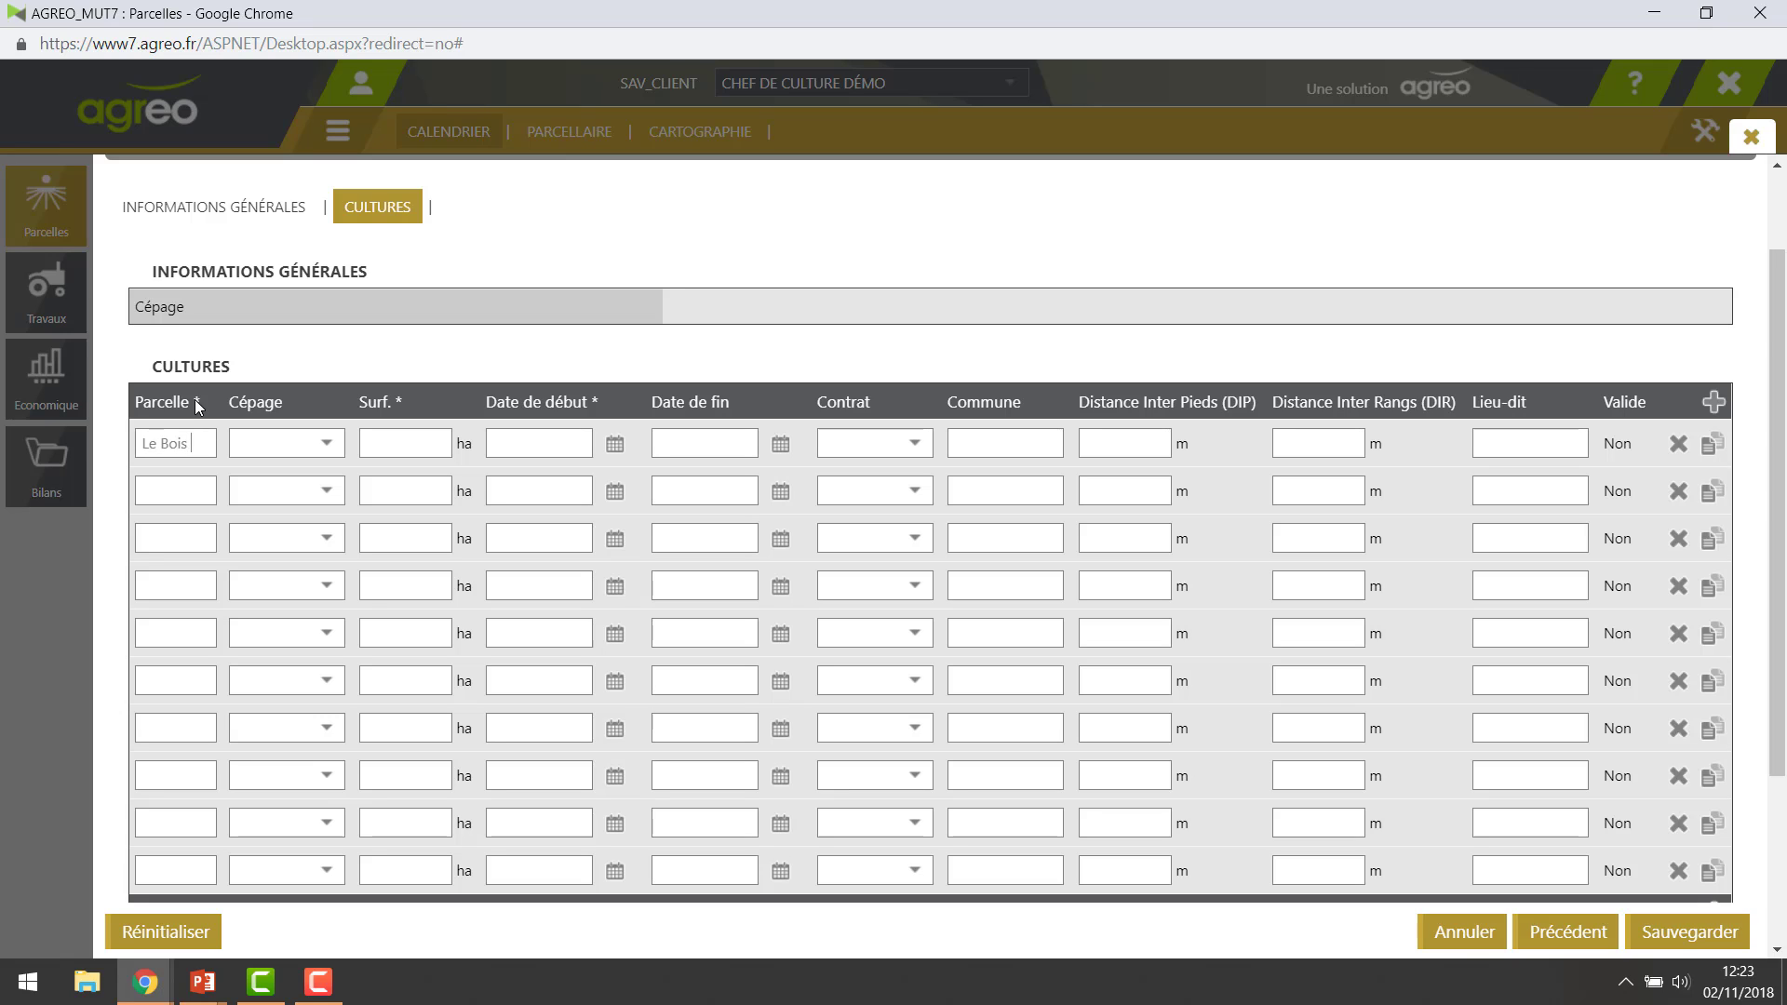
type("Joli")
left_click(253, 442)
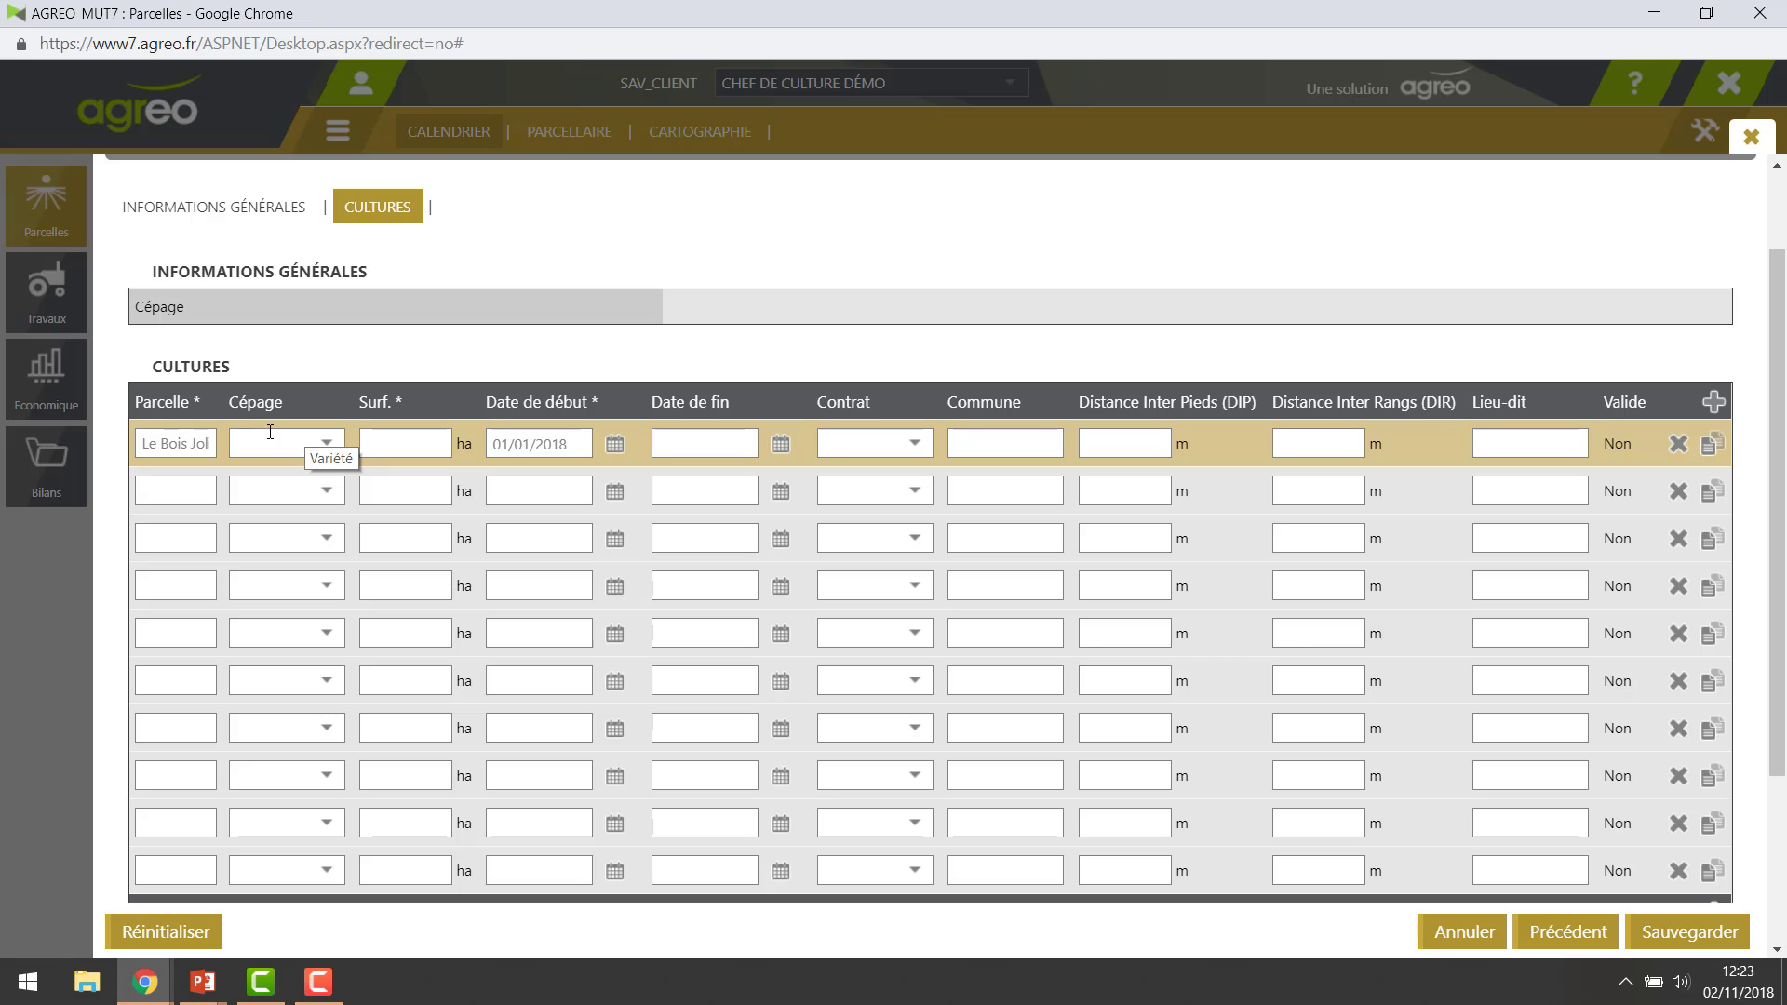
type("Syr")
key("Return")
left_click(407, 440)
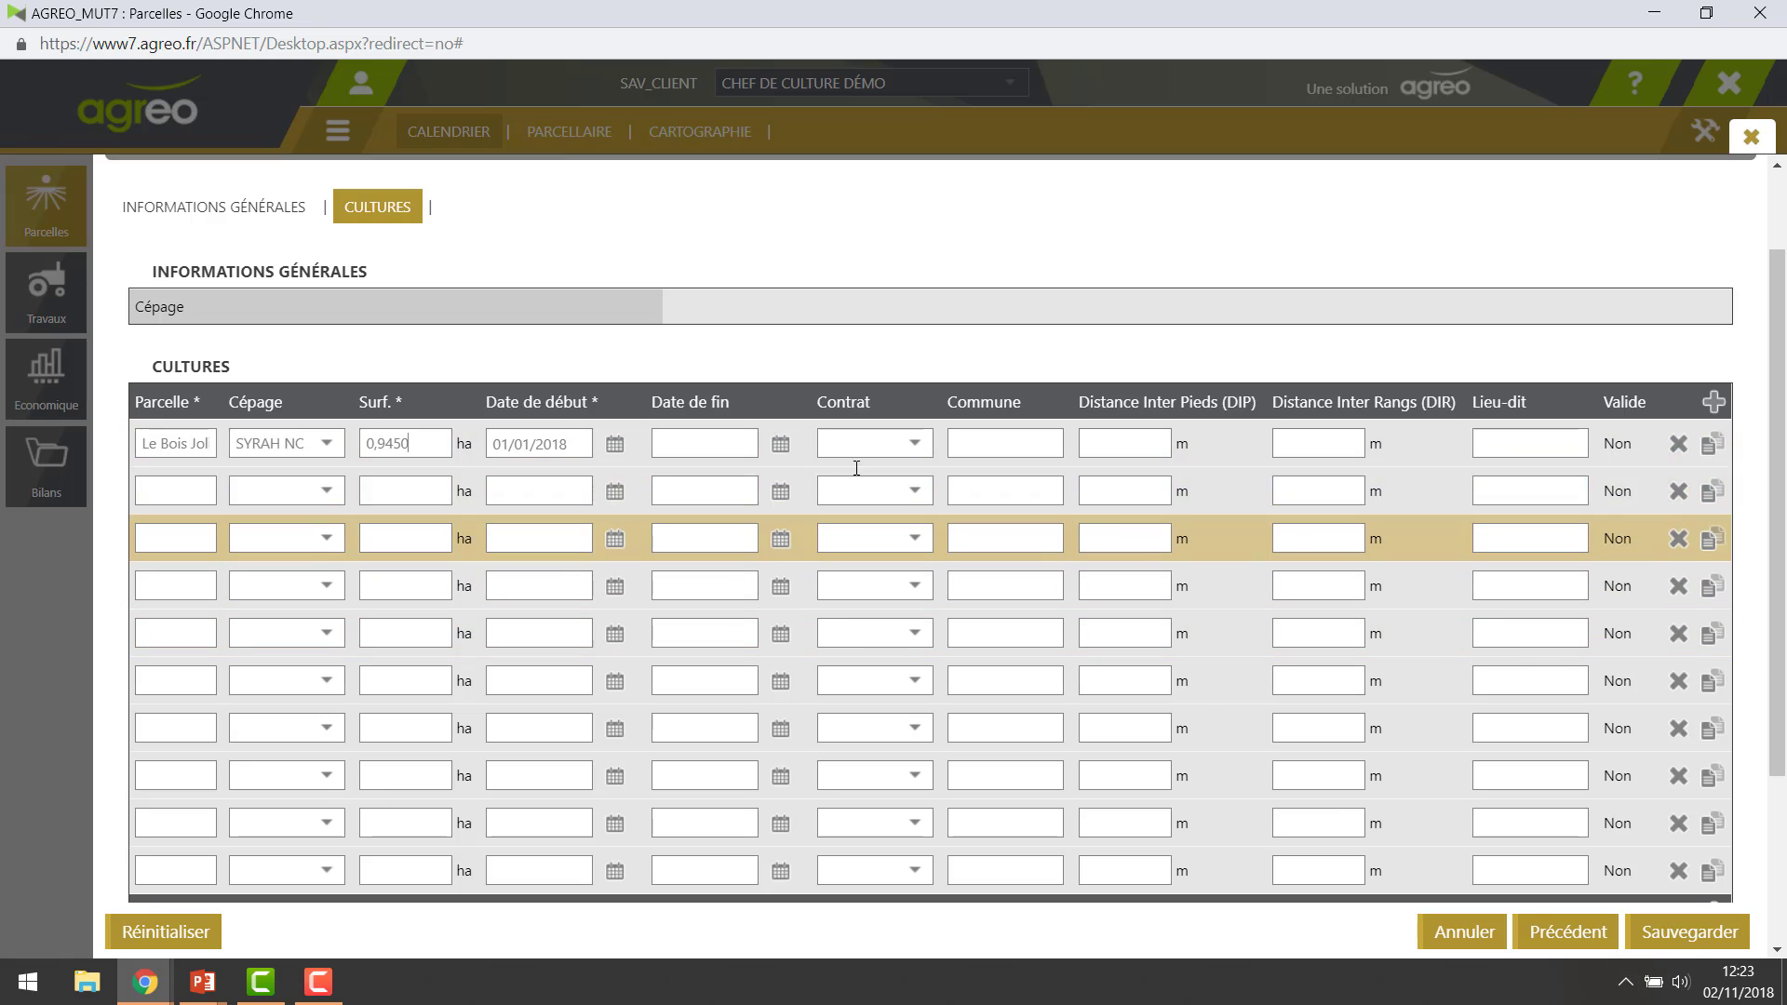
left_click(573, 445)
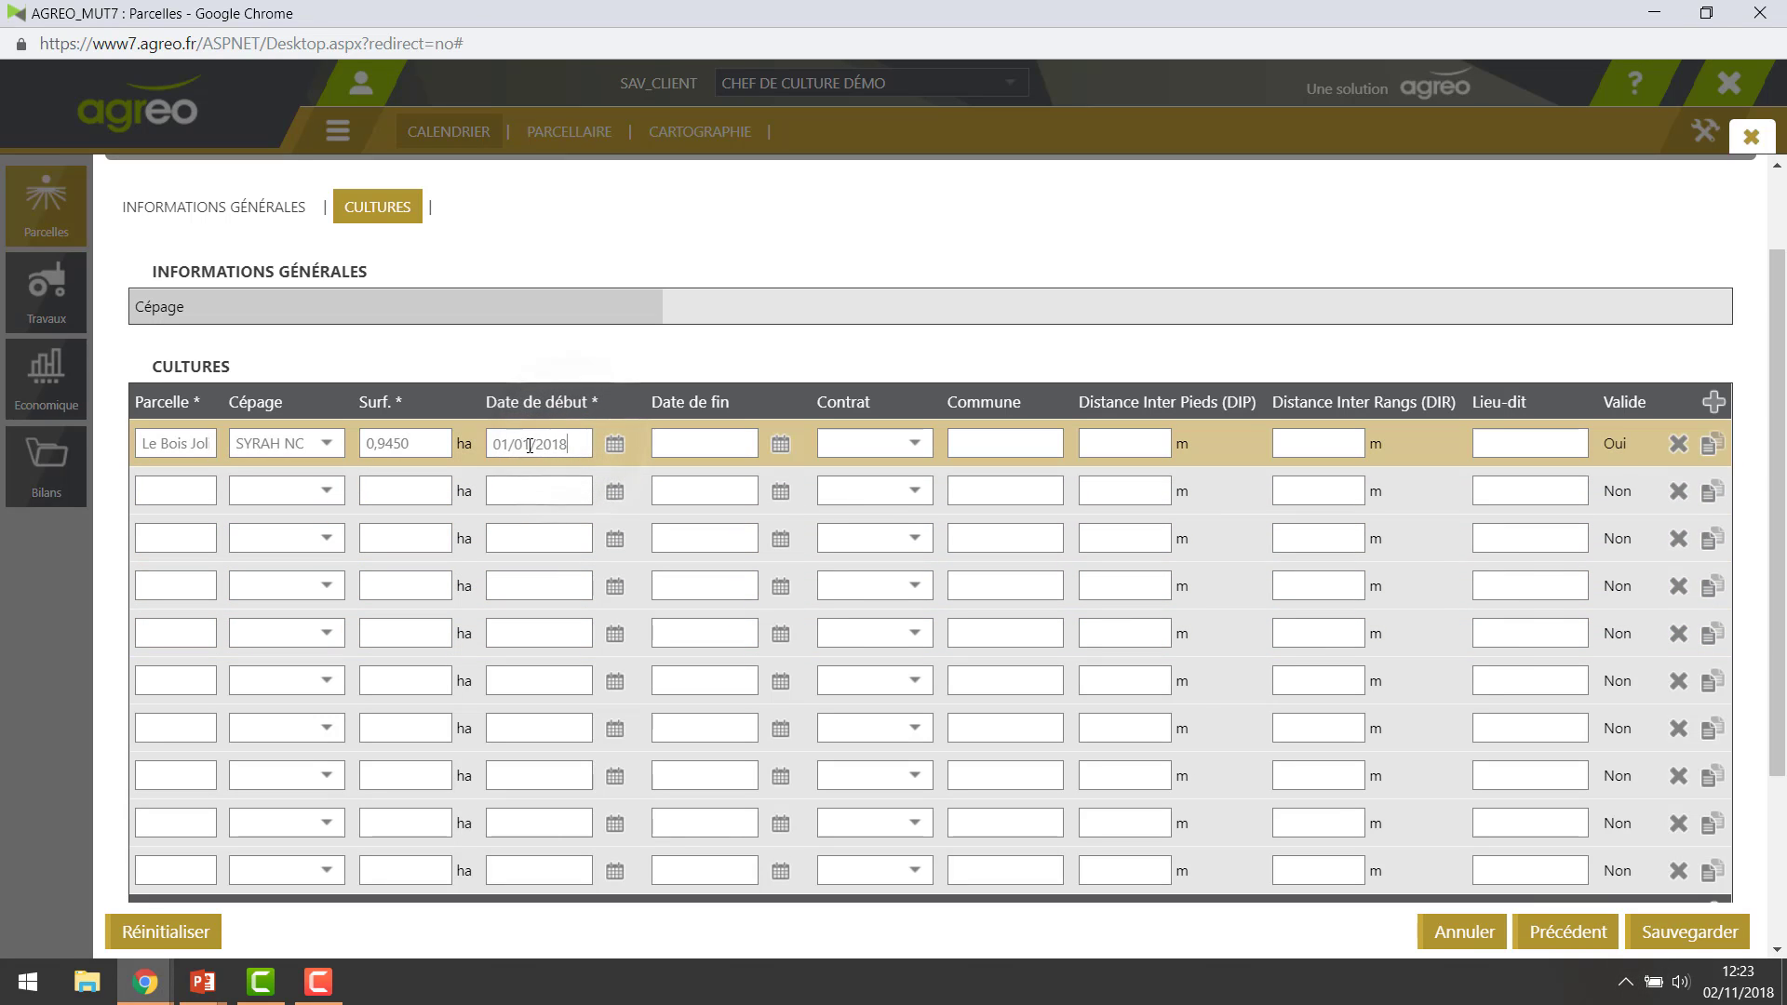
left_click(532, 444)
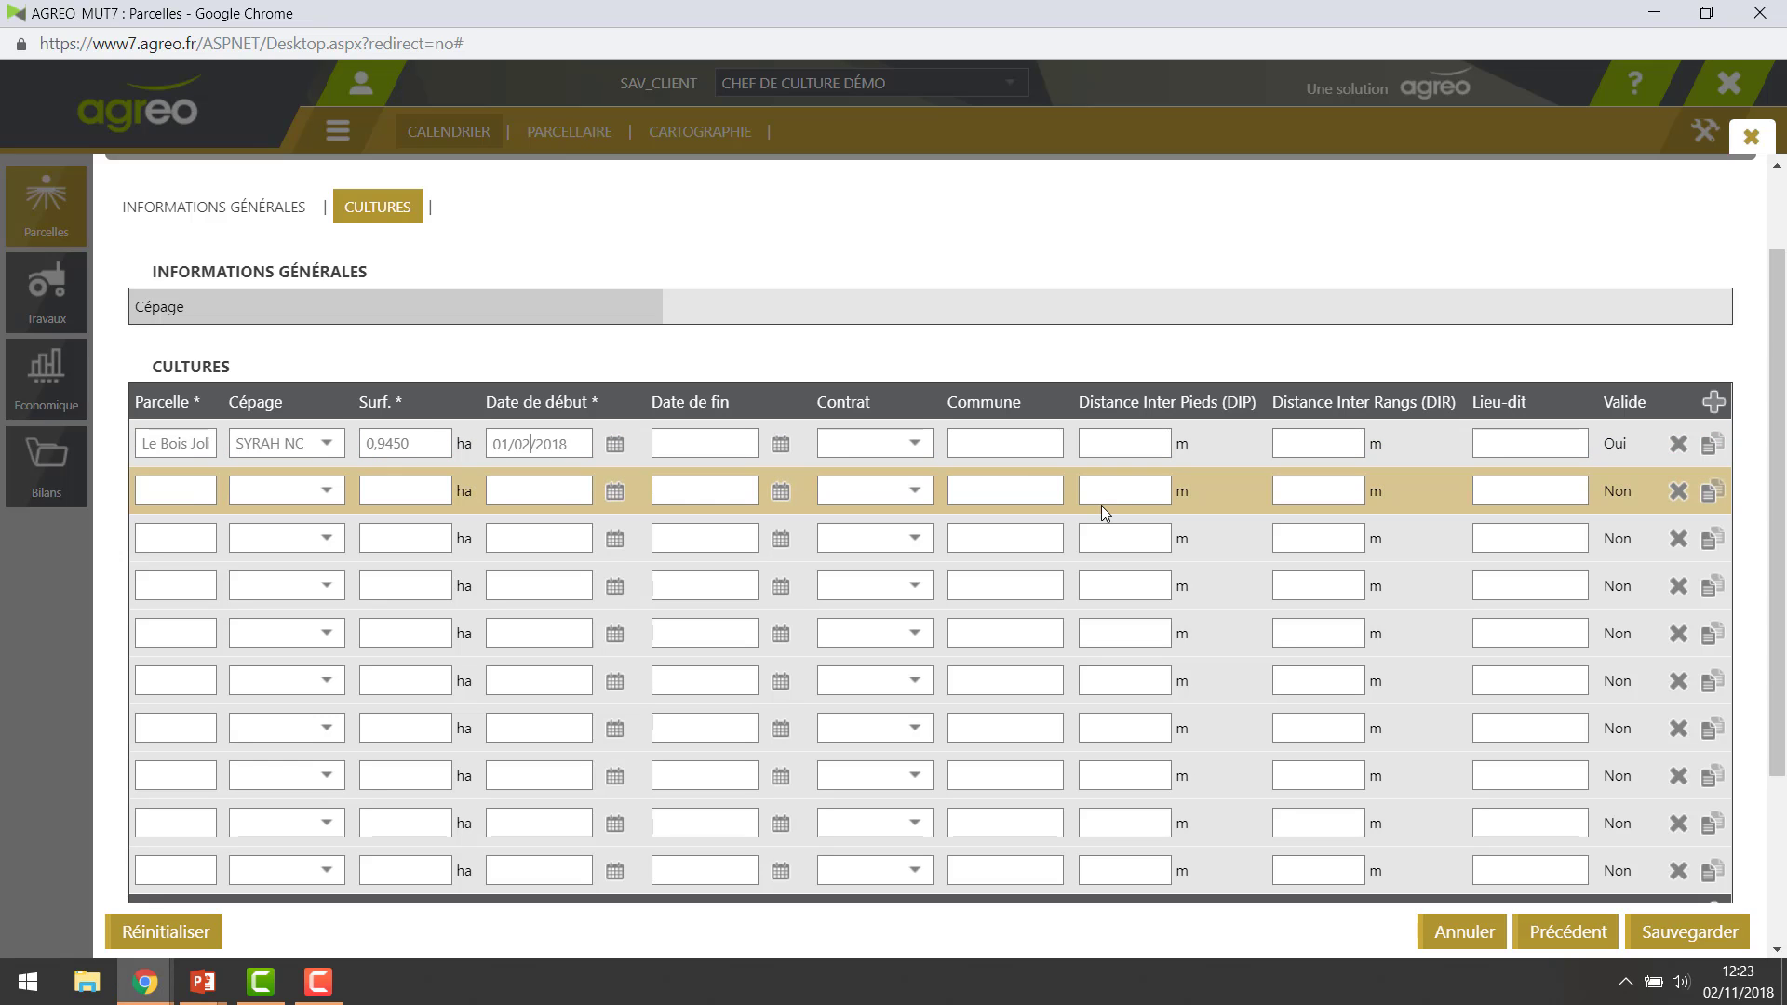
left_click(705, 444)
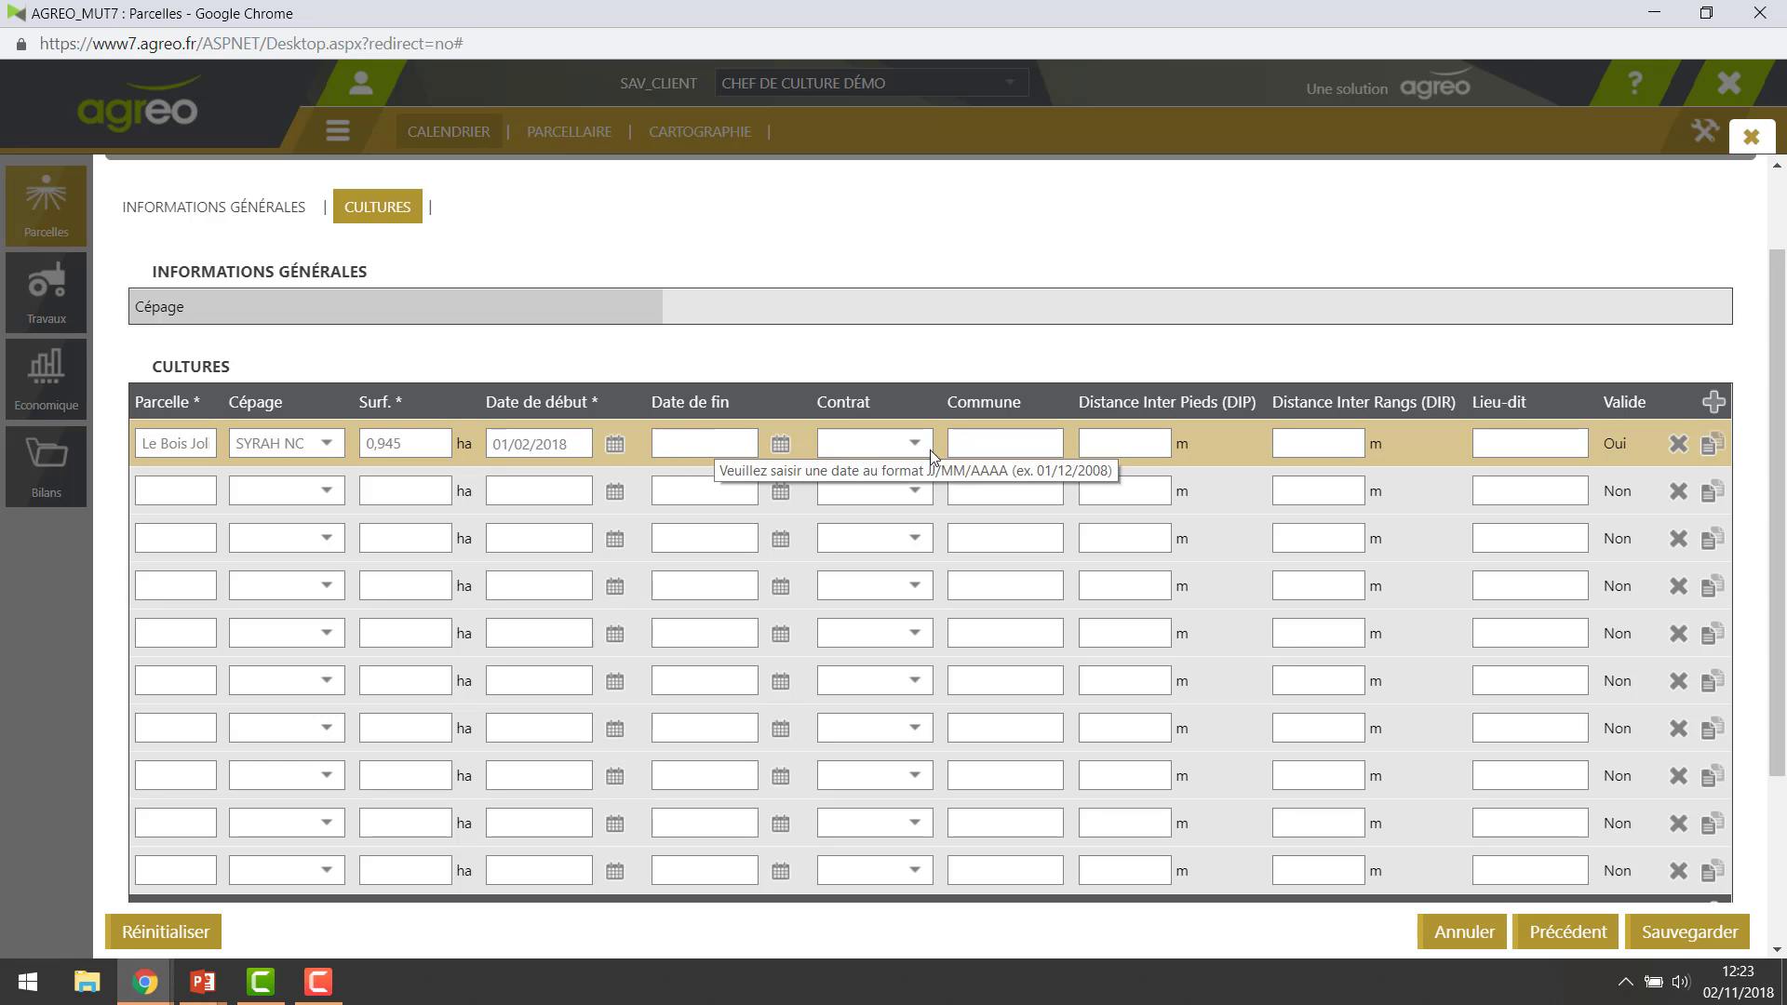
left_click(862, 446)
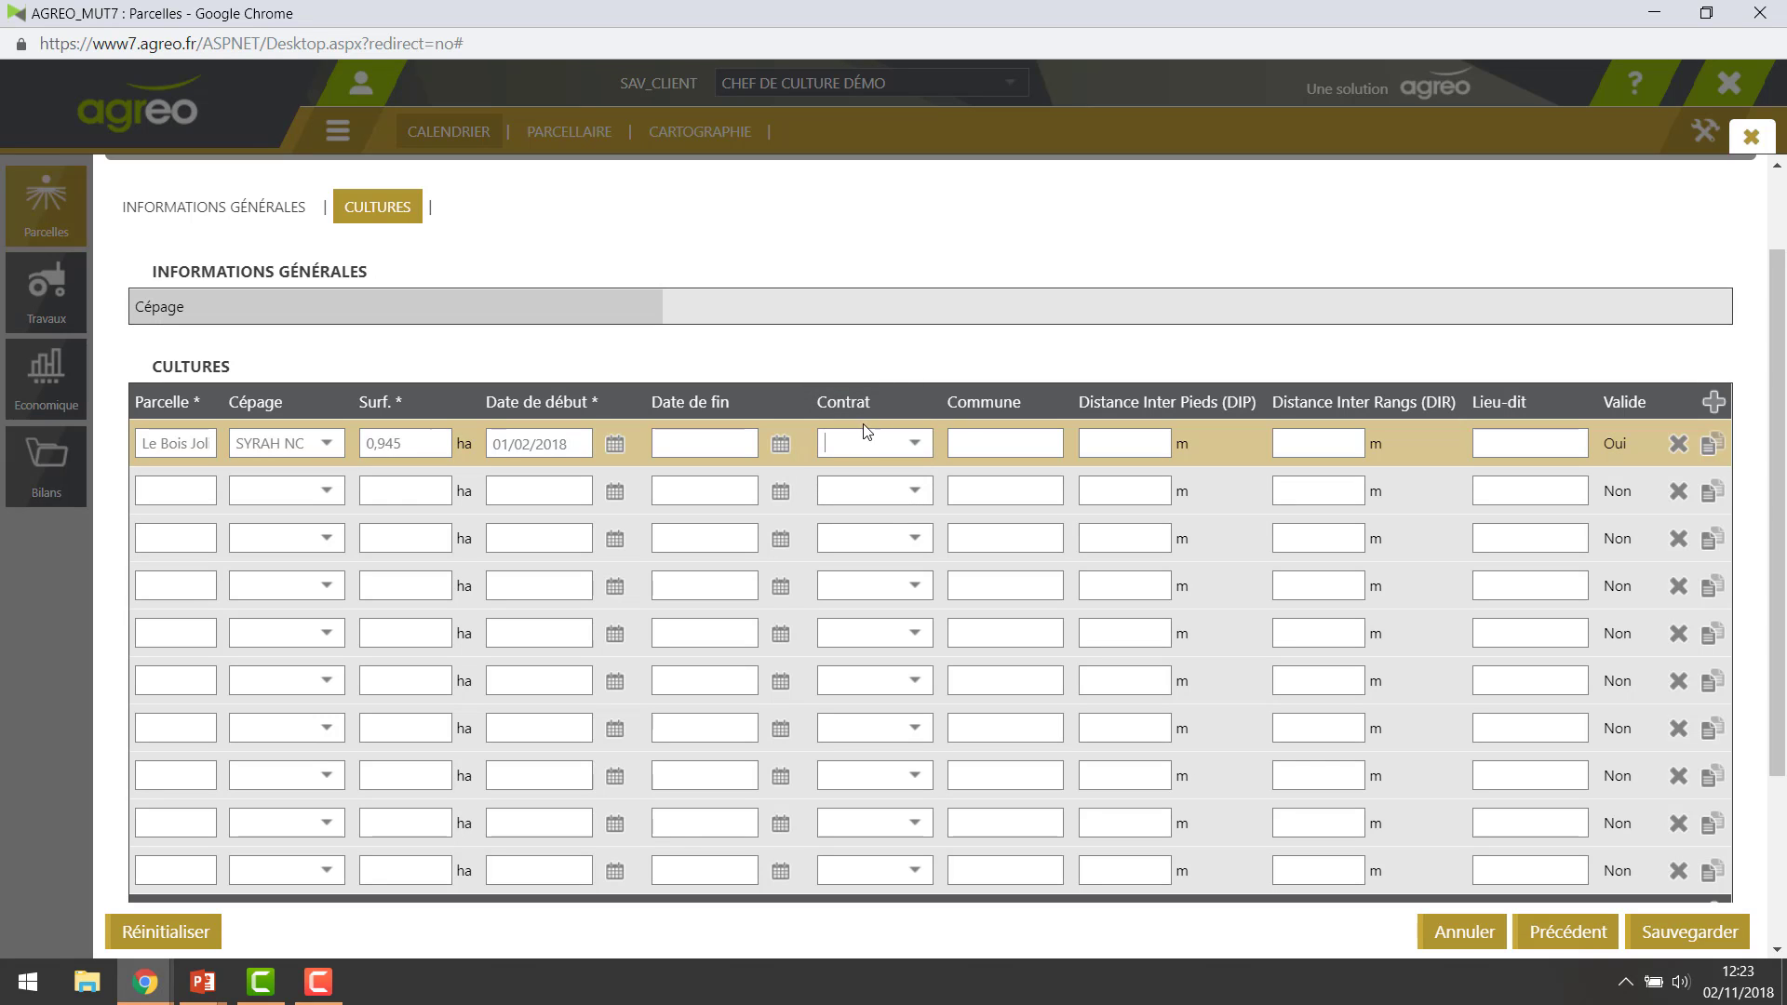
left_click(1010, 440)
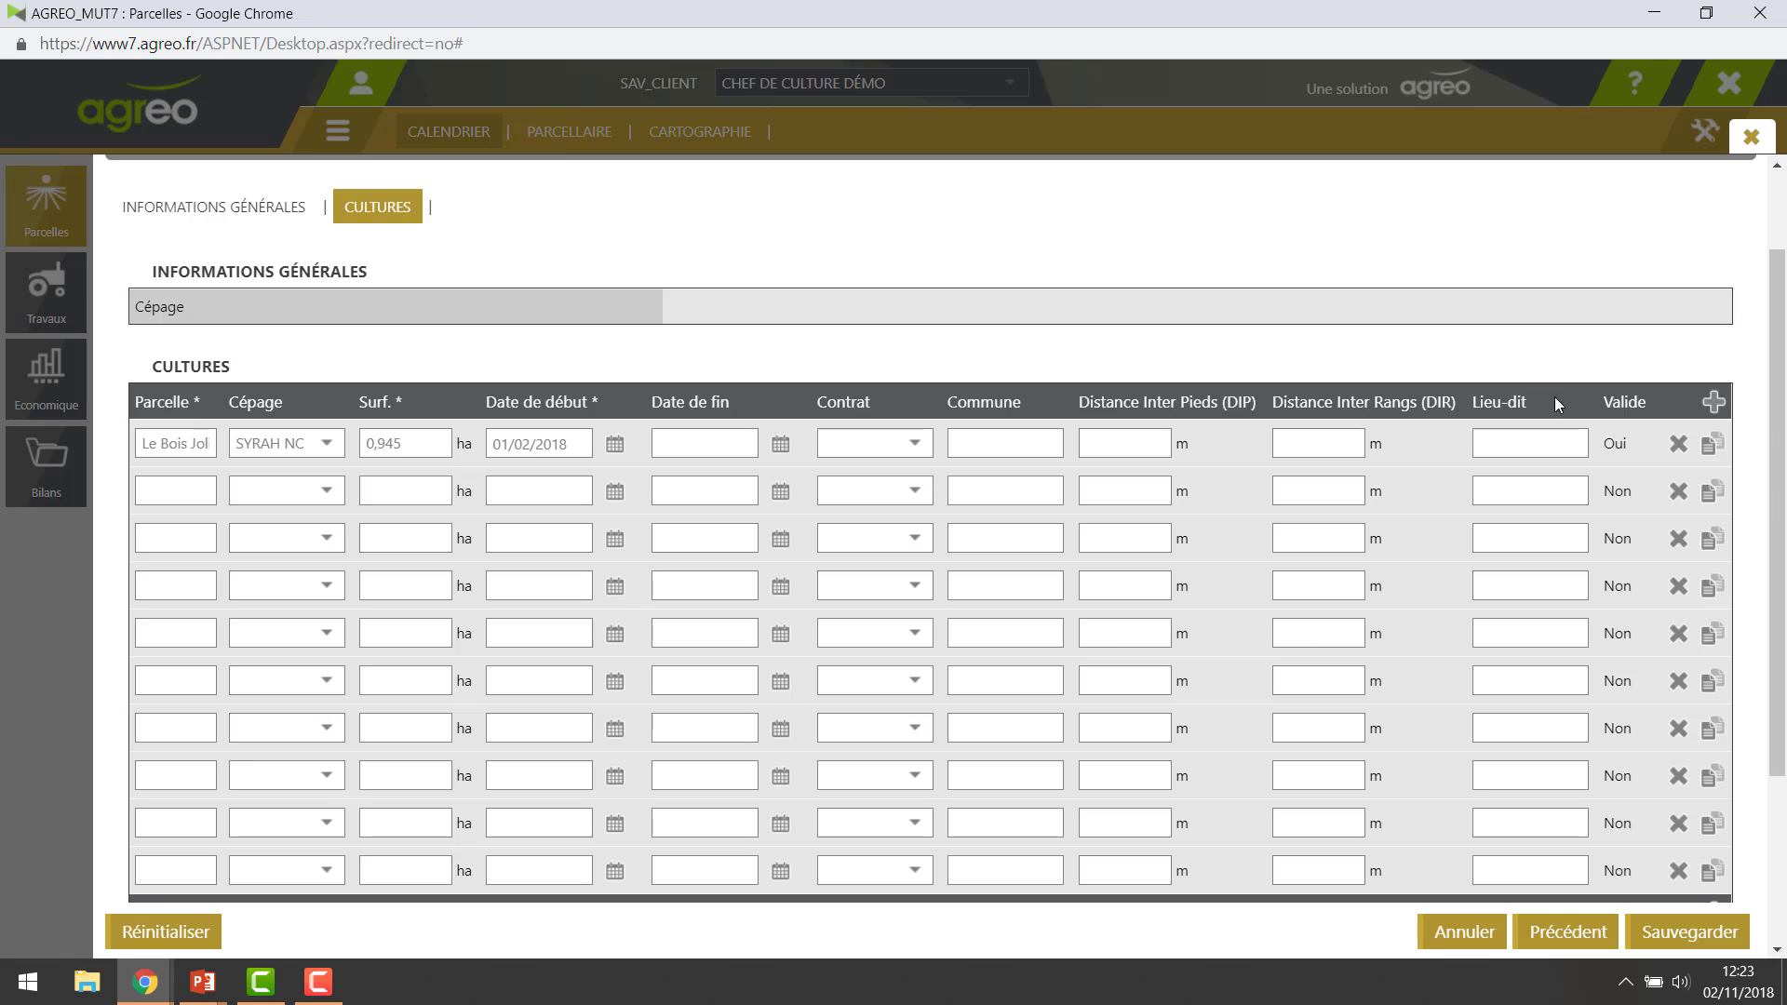
Complete the first crop row with commune Barsac, DIP 1,2 m, DIR 1,1 m and lieu-dit Le Bois, and save the bulk addition.
left_click(986, 441)
type("Barsac")
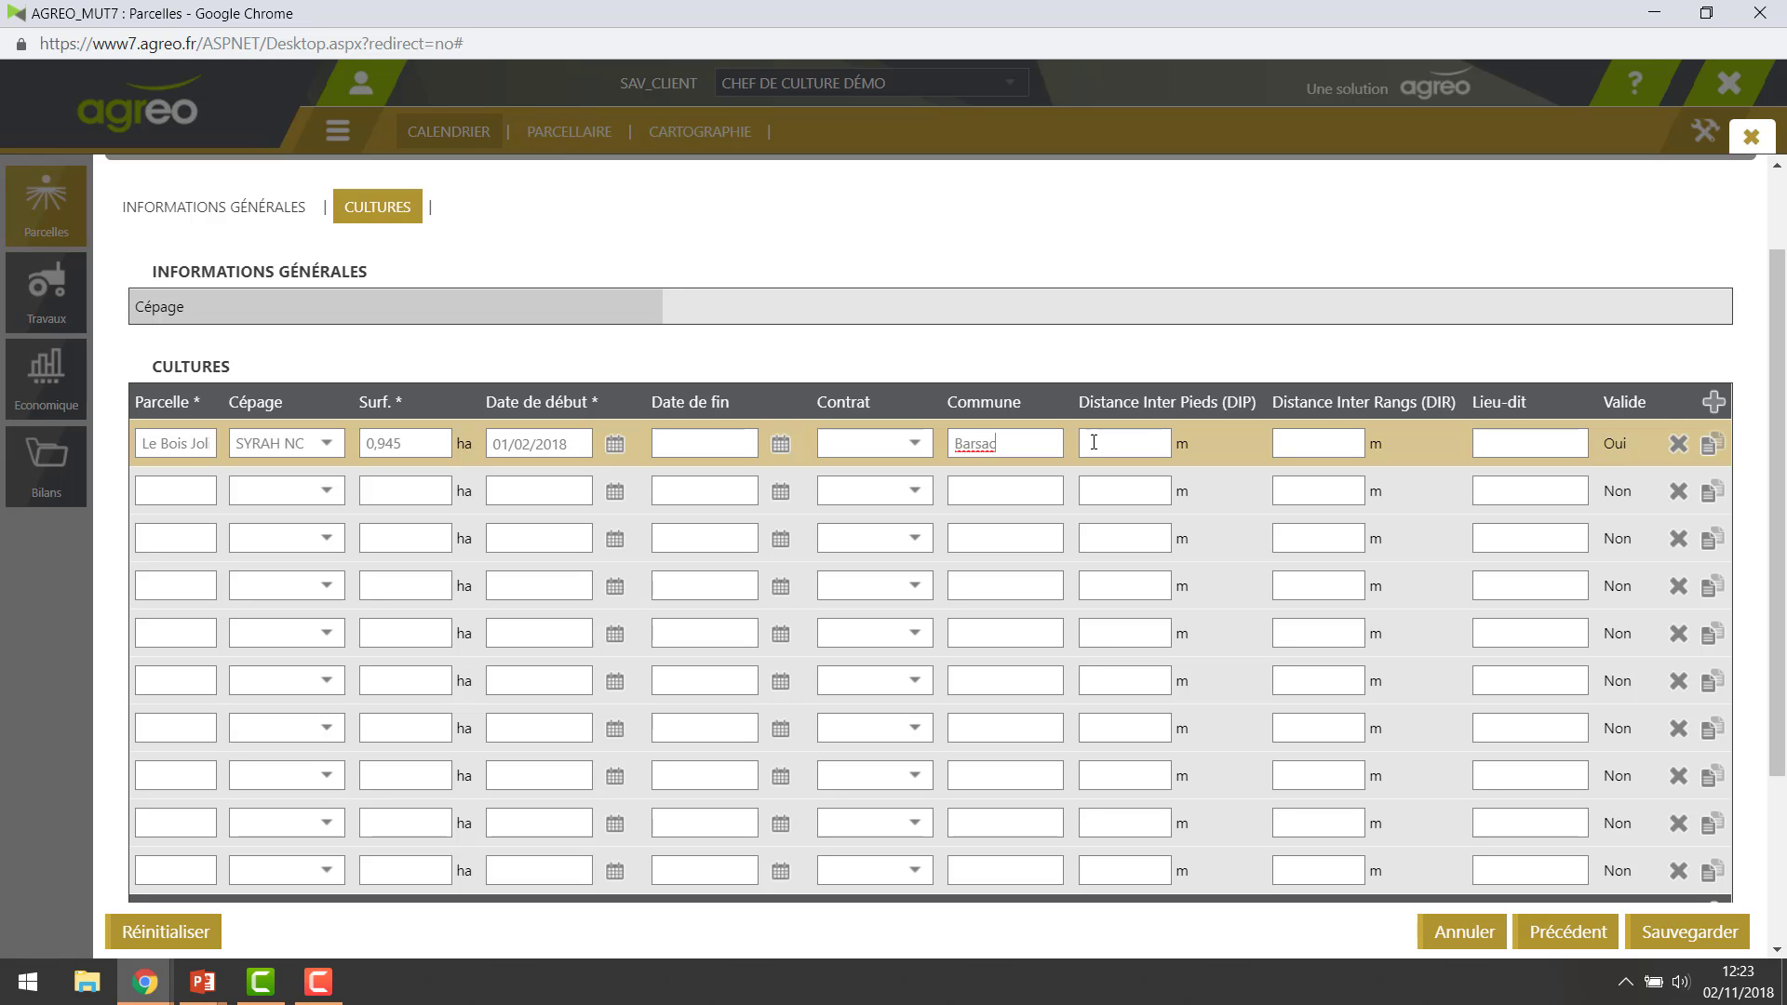
left_click(1094, 442)
type("1,1")
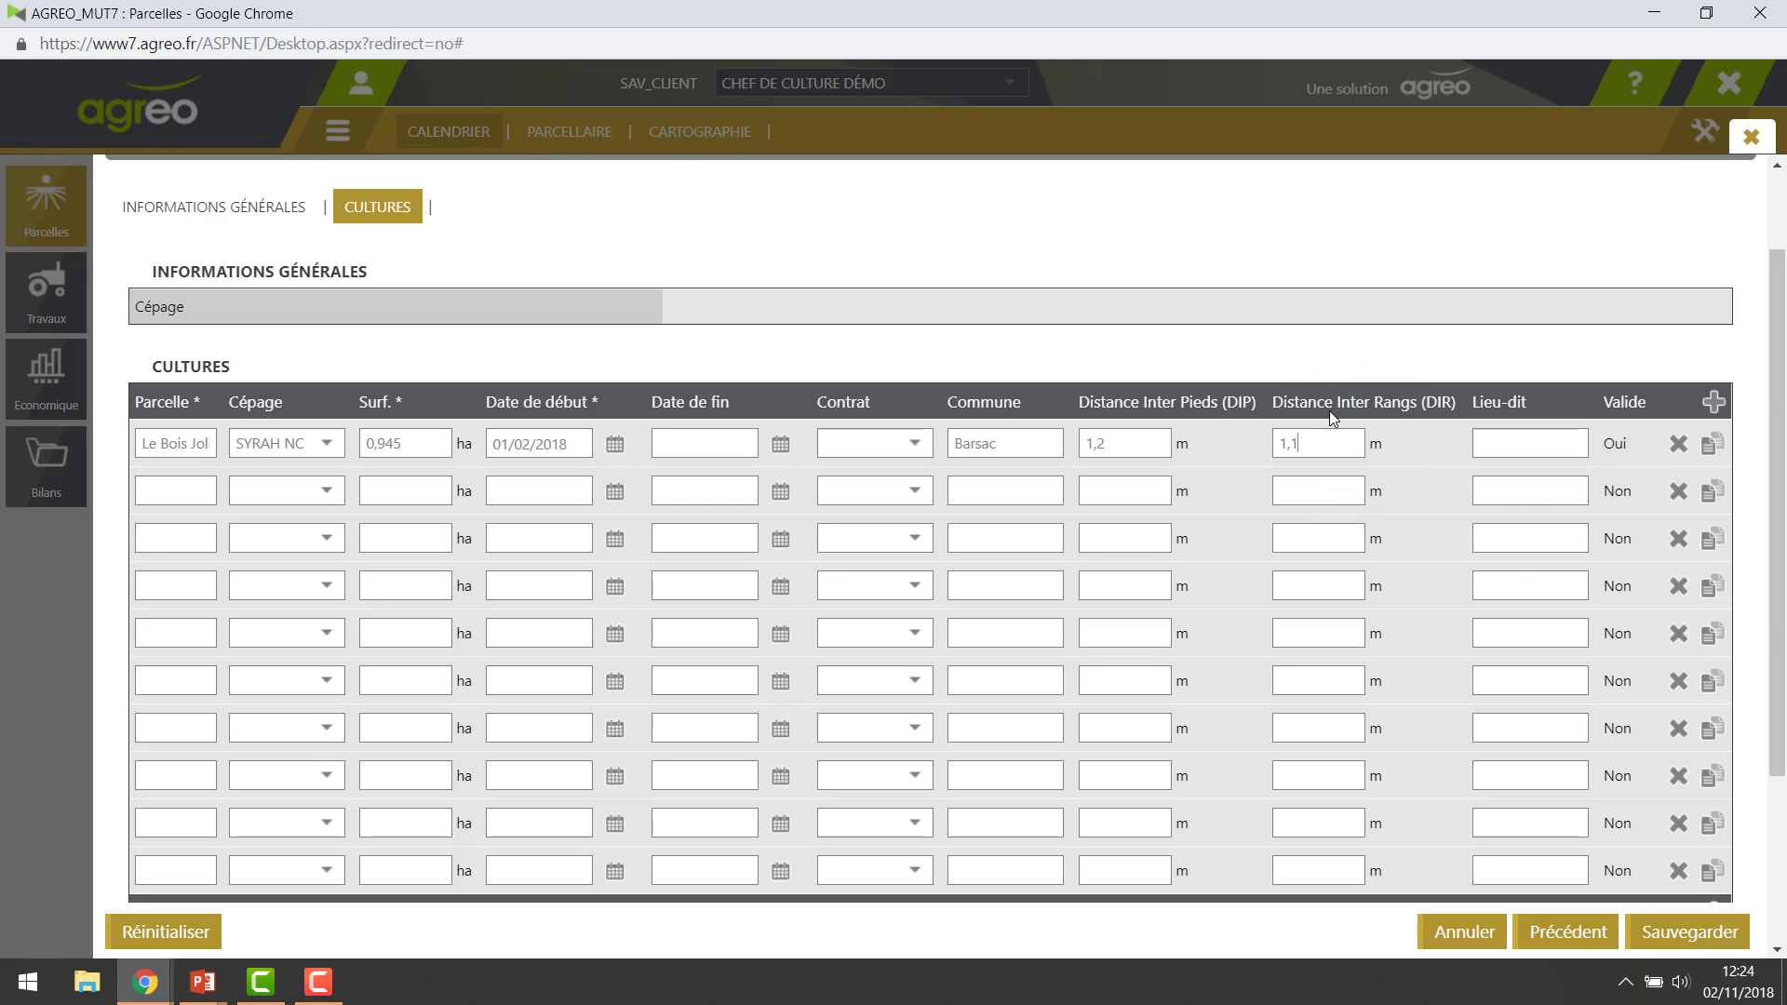
type(",1")
left_click(1523, 441)
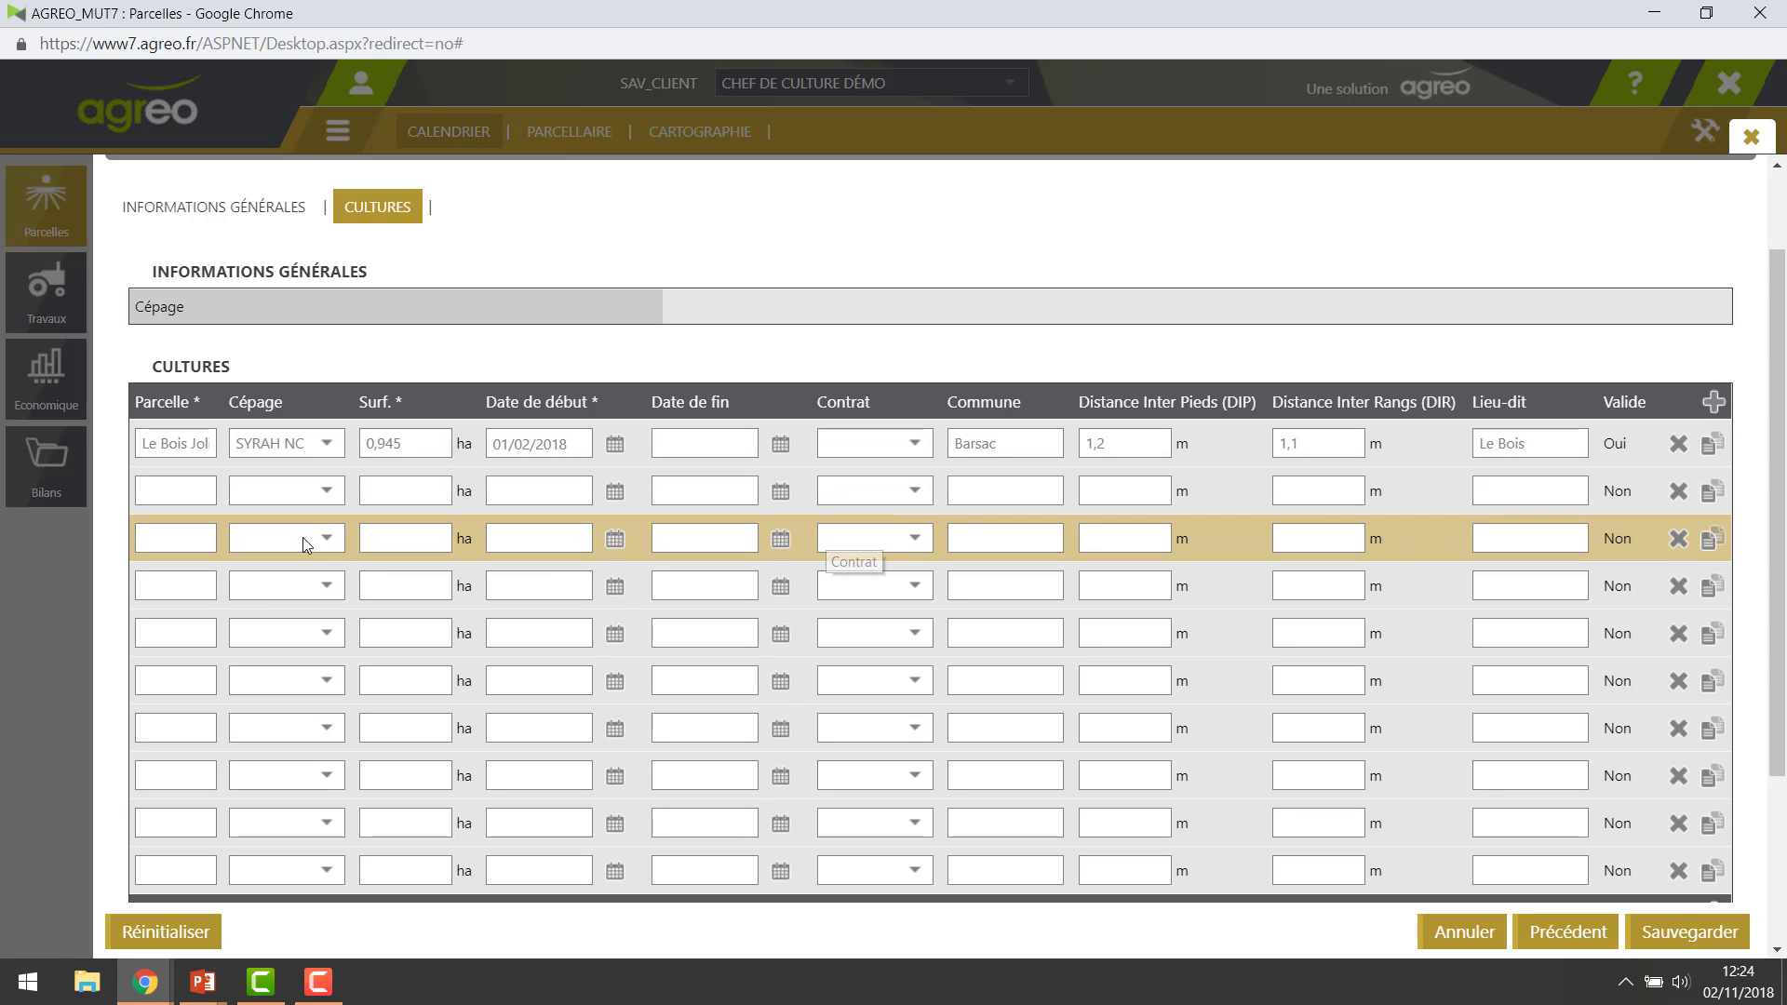
scroll(133, 458, "down", 2)
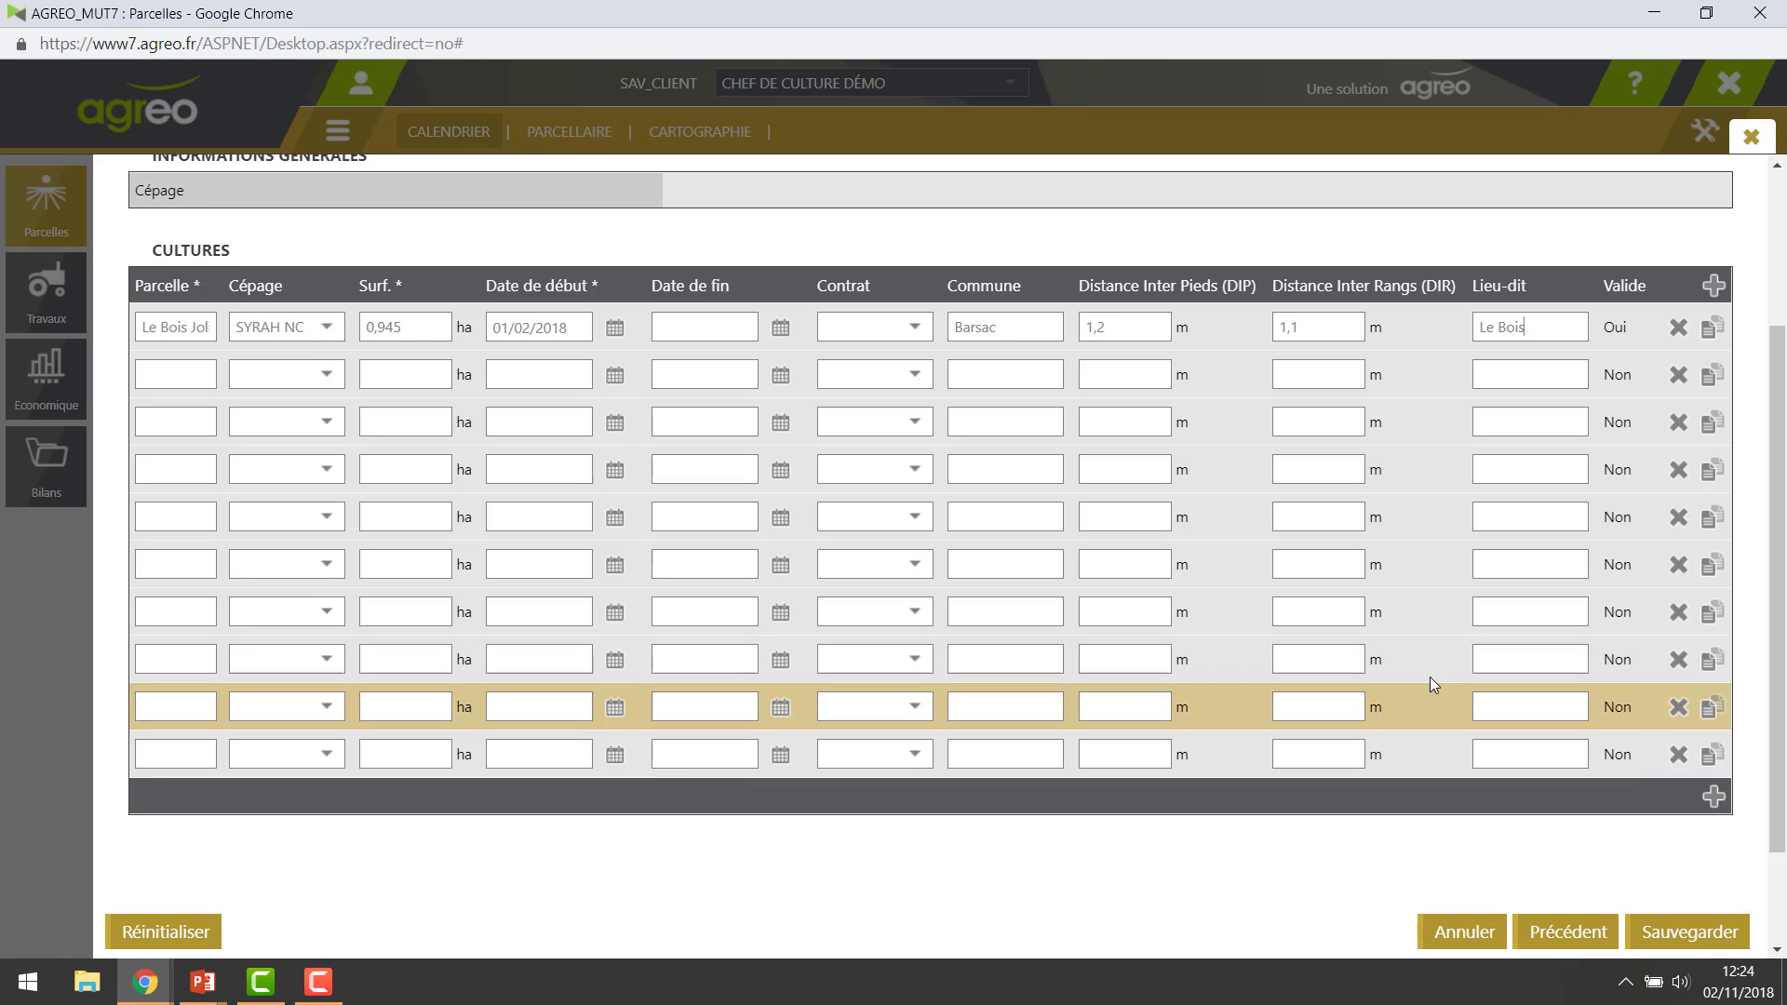
left_click(1694, 934)
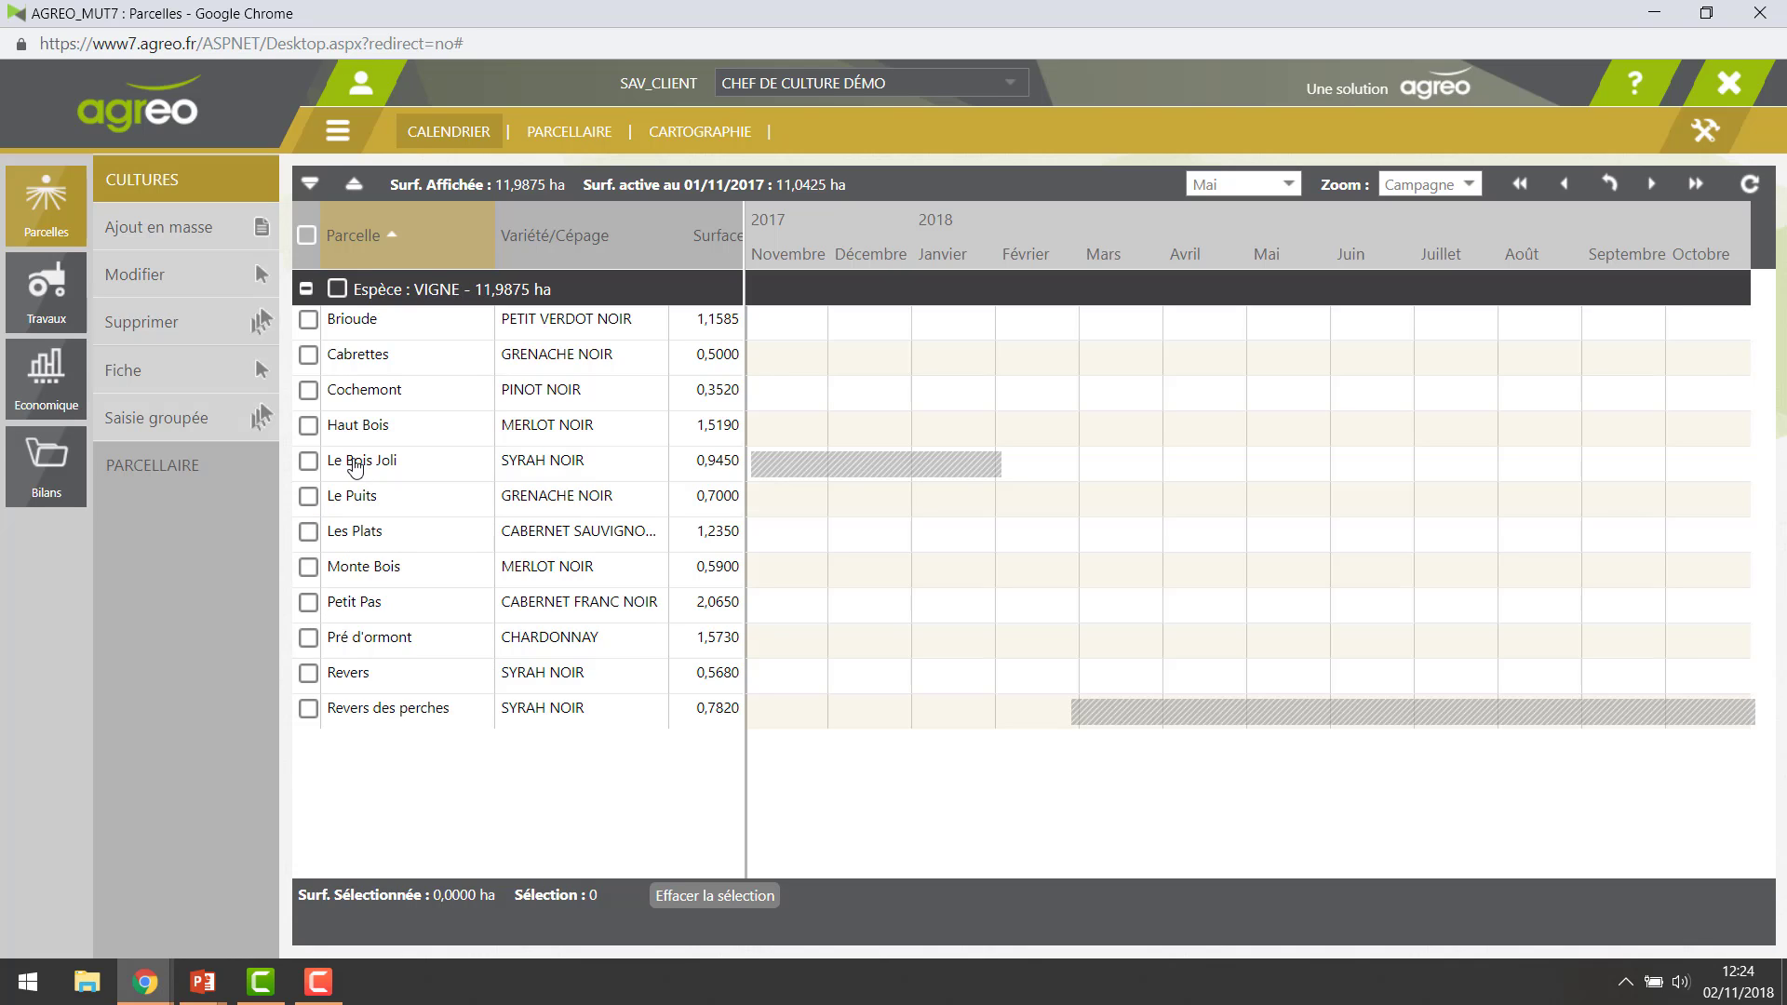
Select the plot Le Bois Joli in the crop calendar and switch to the Travaux module.
mouse_move(361, 473)
left_click(308, 460)
left_click(45, 296)
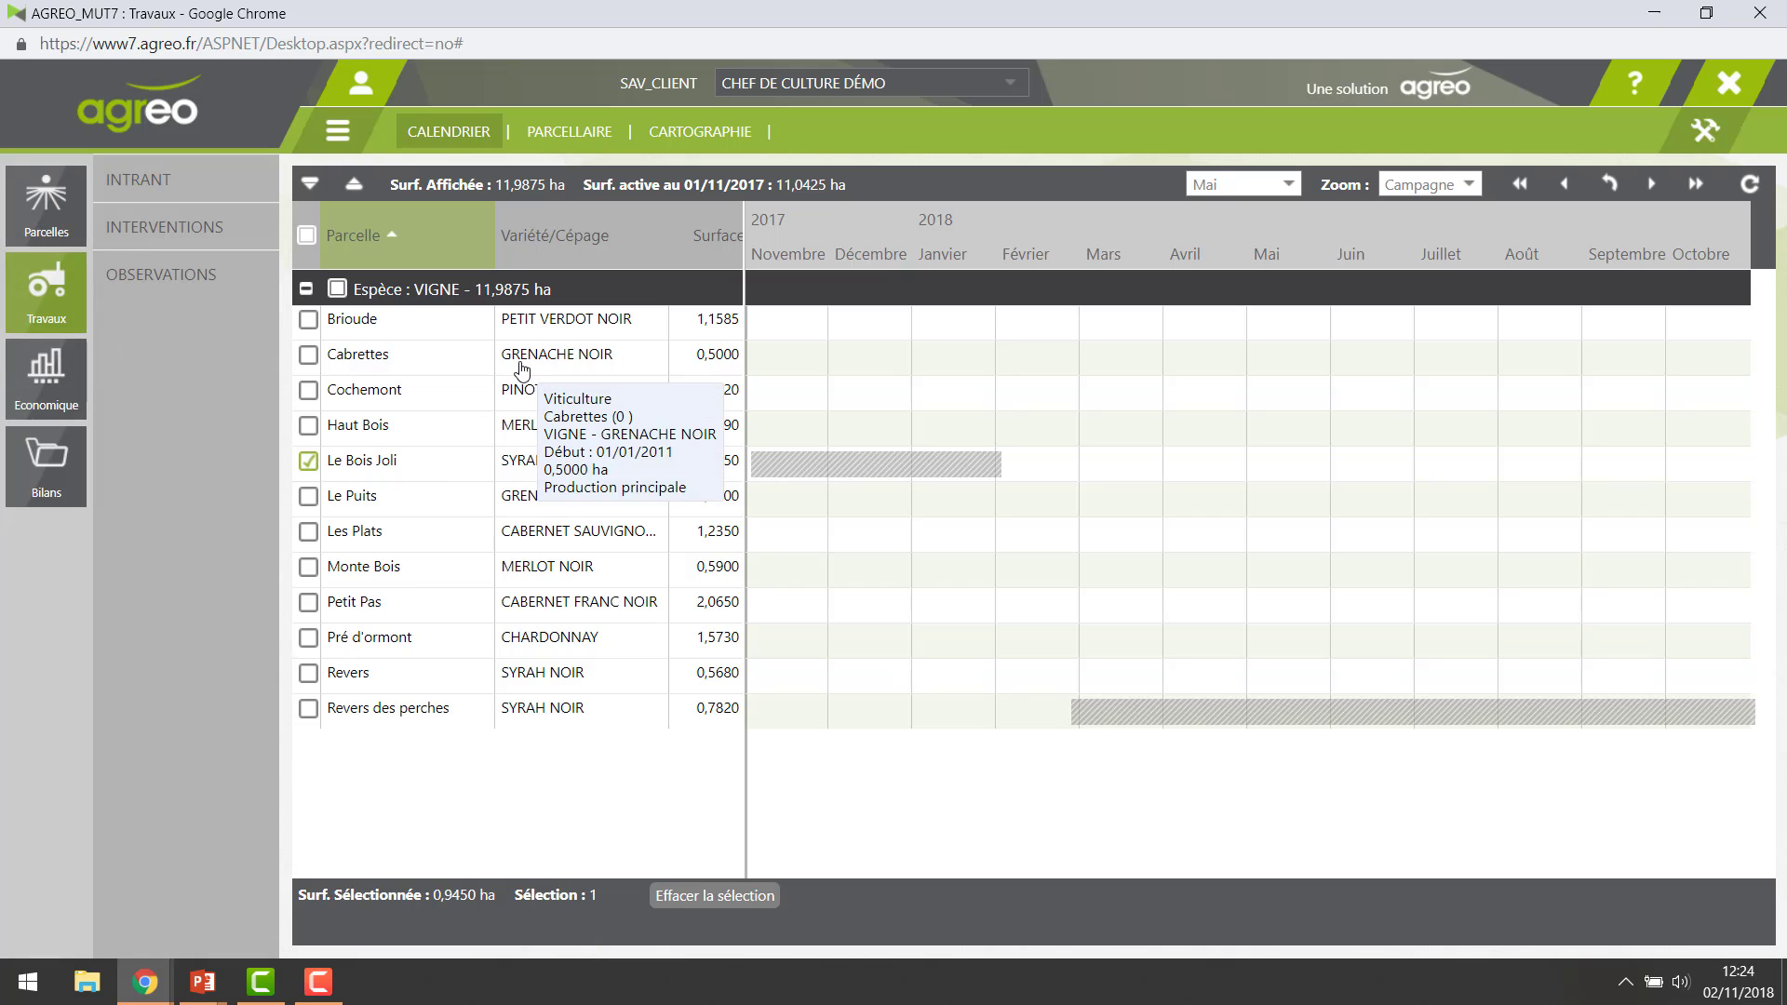